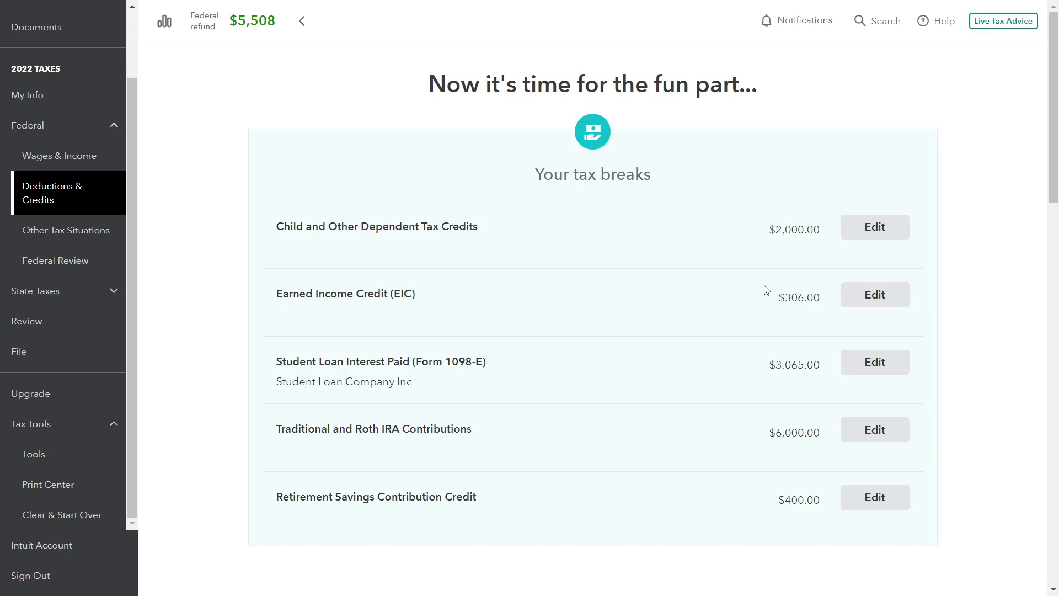
Point out the $306.00 Earned Income Credit amount, then scroll down to the credit categories.
left_click_drag(792, 298, 811, 303)
left_click(811, 302)
scroll(813, 310, "down", 3)
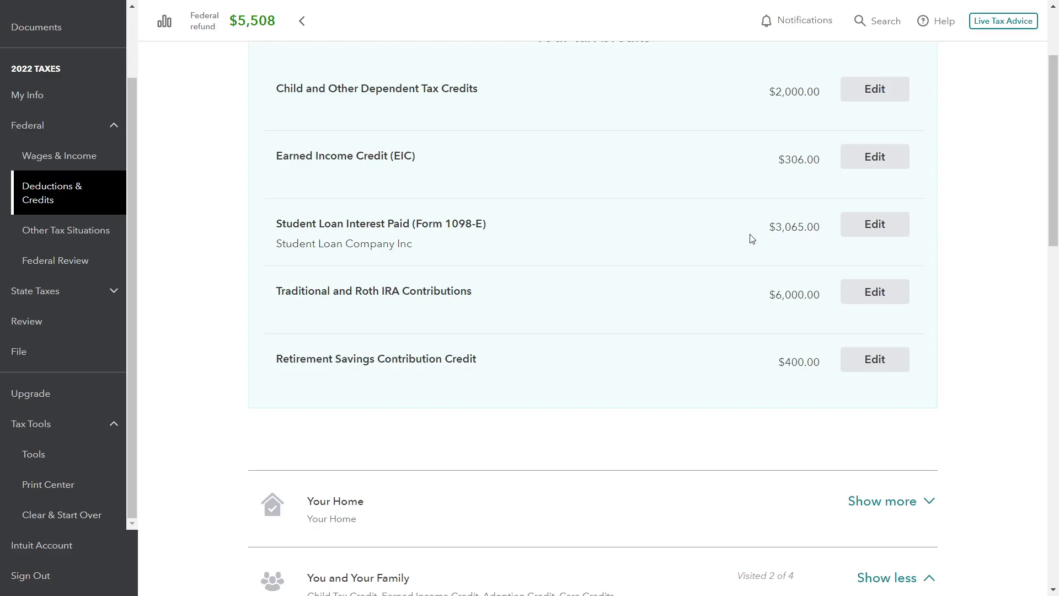
scroll(756, 243, "down", 1)
scroll(755, 241, "down", 4)
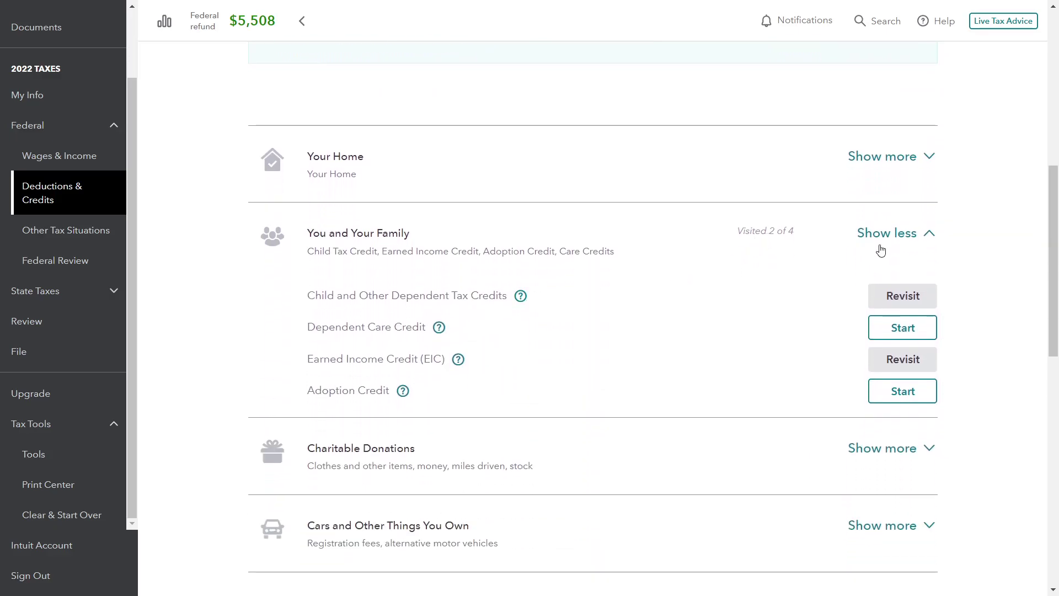
Expand the You and Your Family credits and revisit Earned Income Credit (EIC).
left_click(891, 234)
scroll(794, 155, "up", 7)
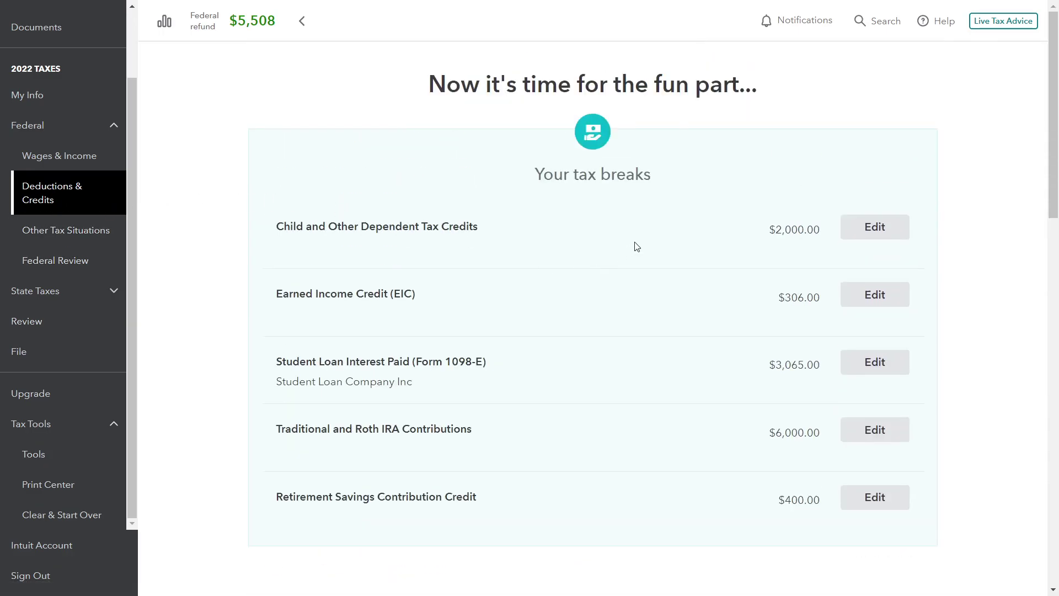
scroll(633, 244, "down", 7)
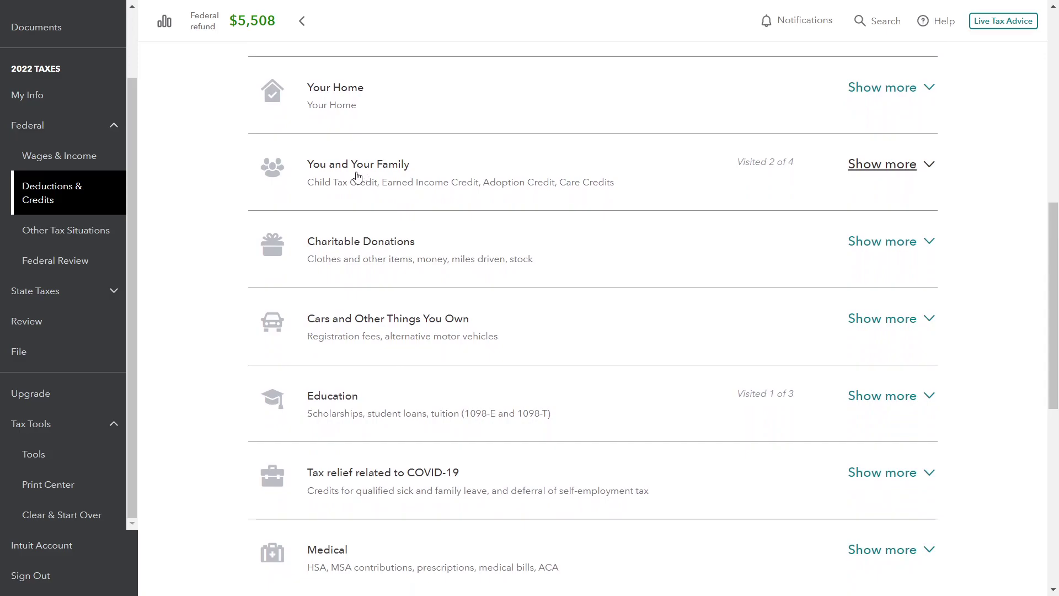
left_click(879, 164)
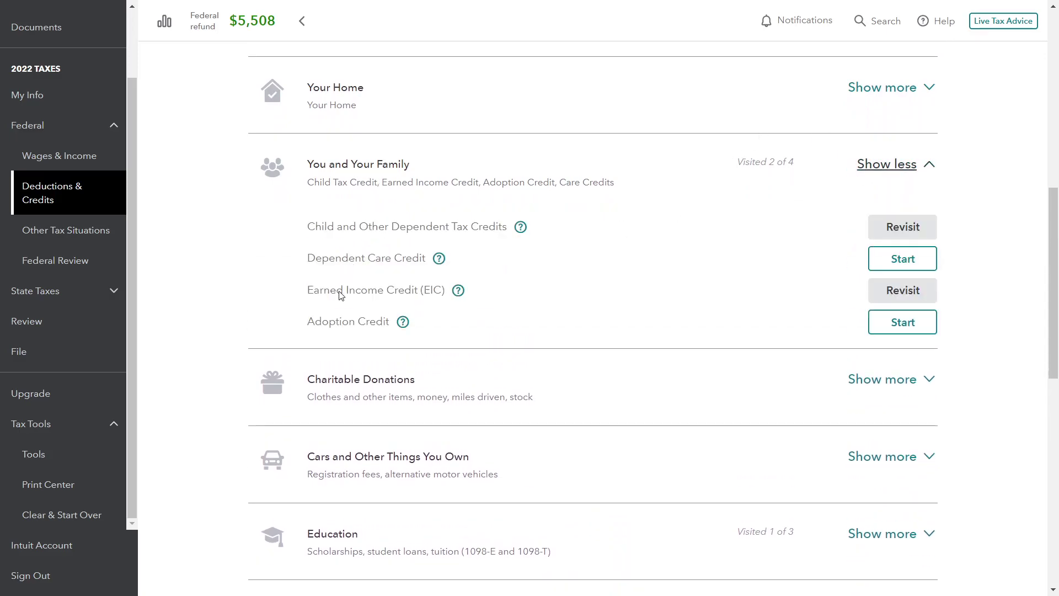
left_click(900, 289)
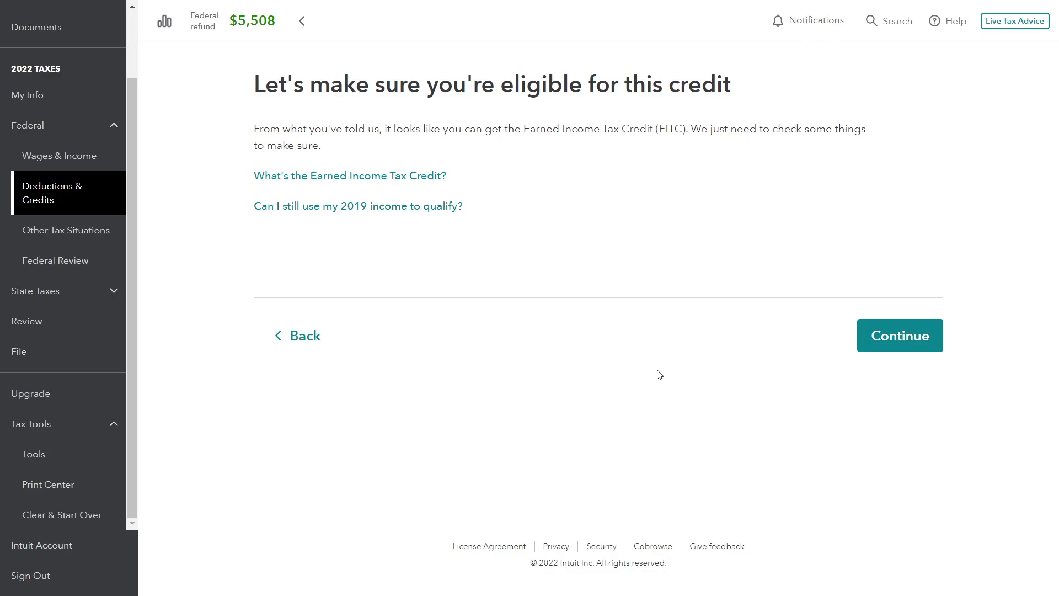
Continue past the Earned Income Tax Credit eligibility introduction.
left_click(890, 343)
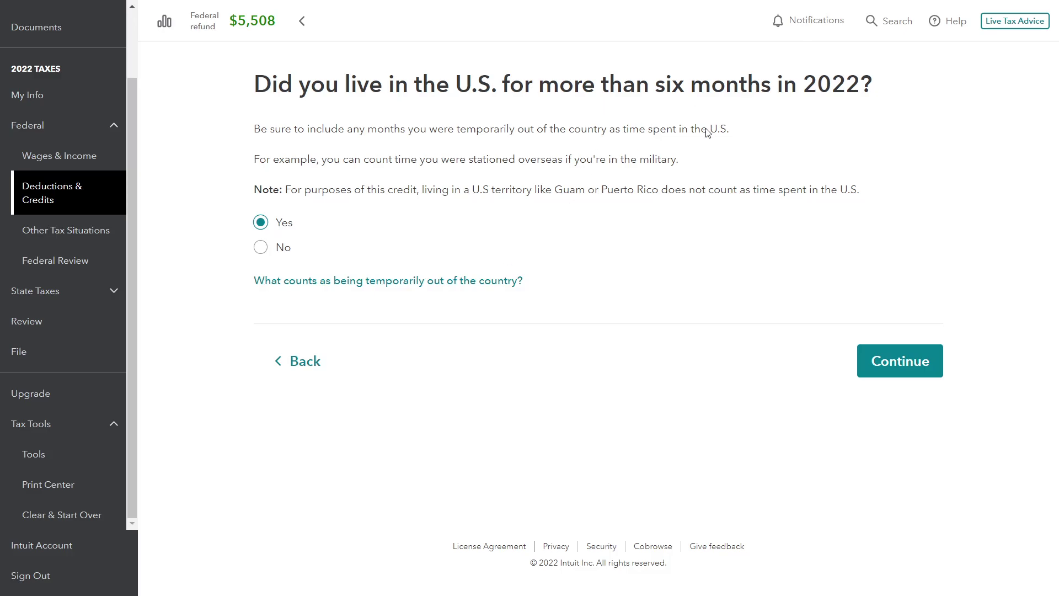
Confirm Yes to living in the U.S. more than six months in 2022.
left_click(876, 367)
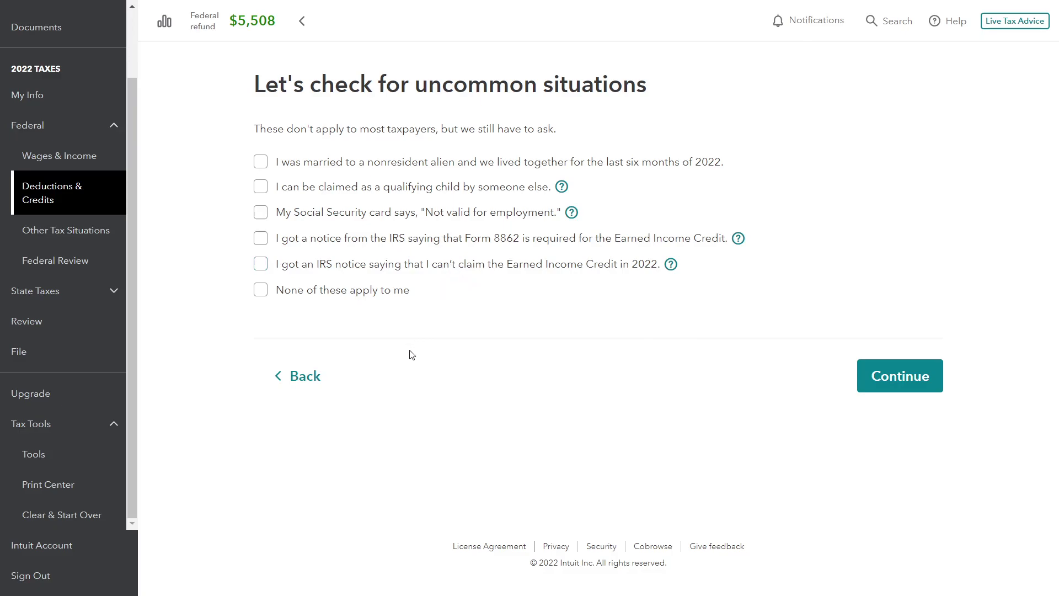
Check 'None of these apply to me' and finish the Earned Income Credit review.
left_click(261, 290)
left_click(893, 380)
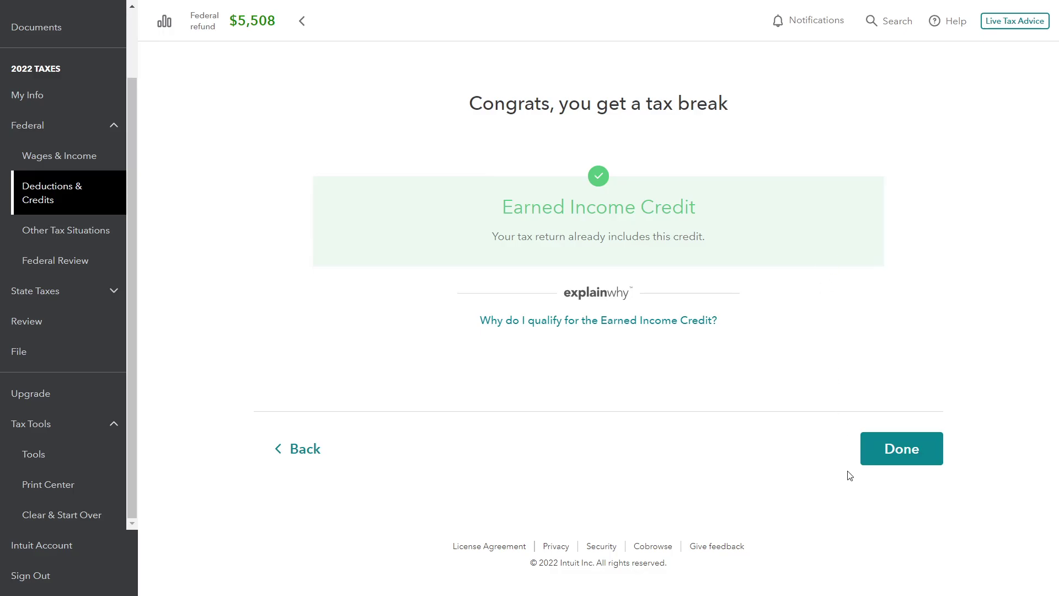
left_click(894, 442)
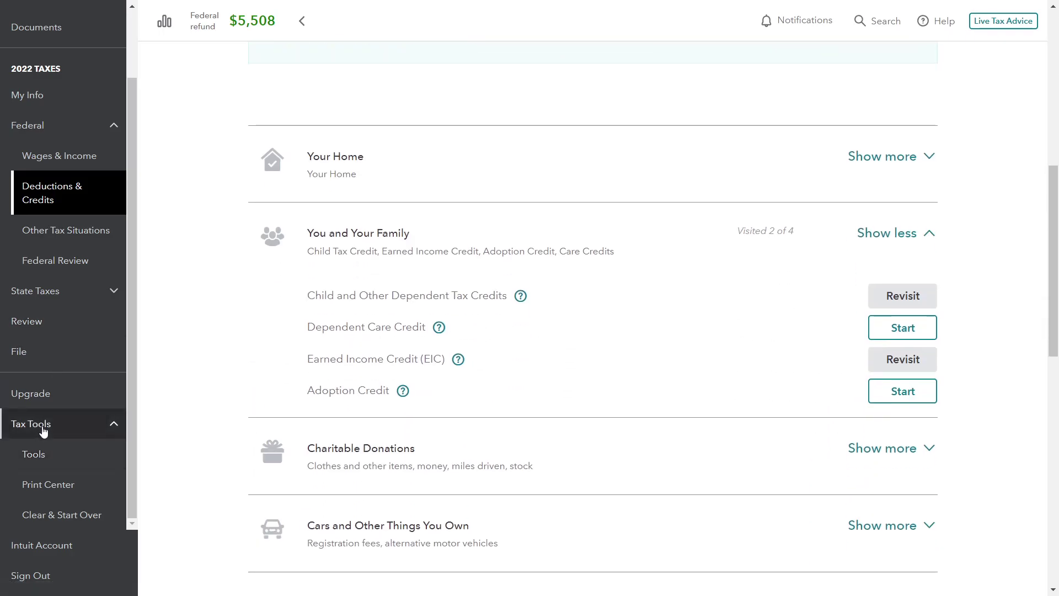
Generate a PDF of the 2022 Federal return including government and TurboTax worksheets.
left_click(48, 485)
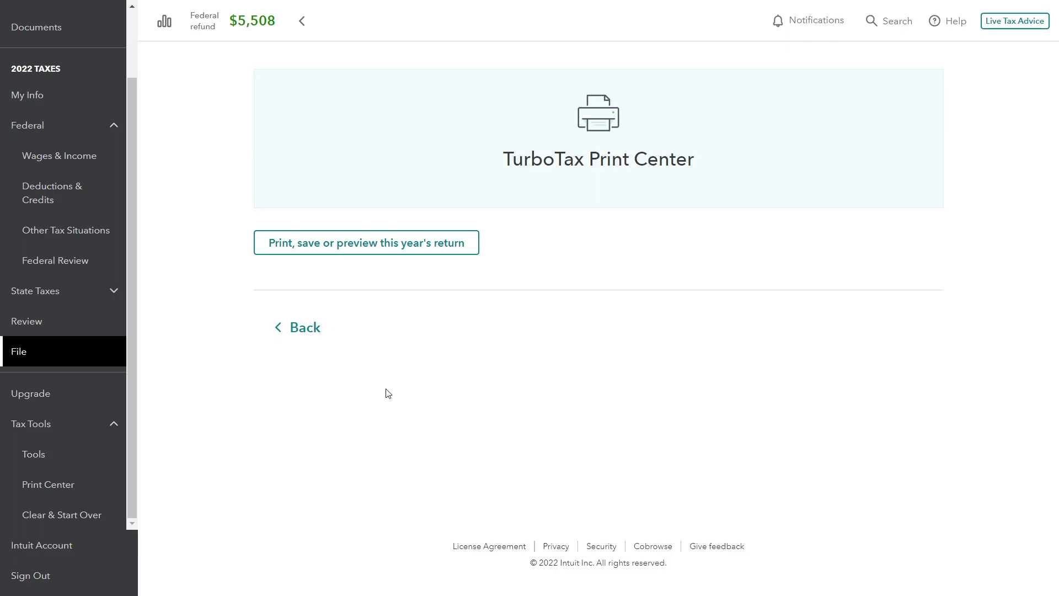
left_click(380, 249)
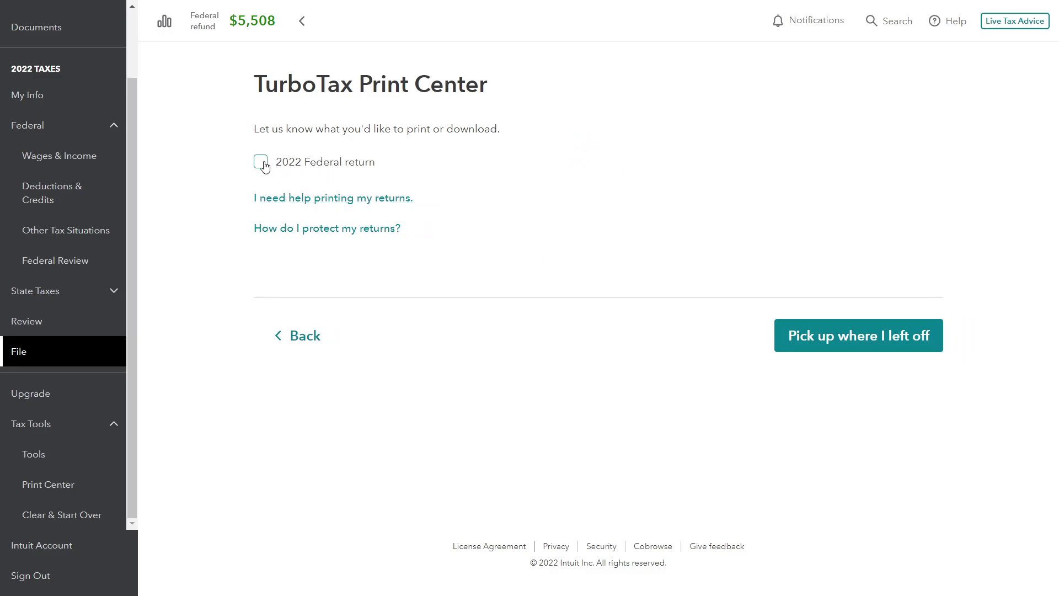
left_click(263, 163)
left_click(419, 275)
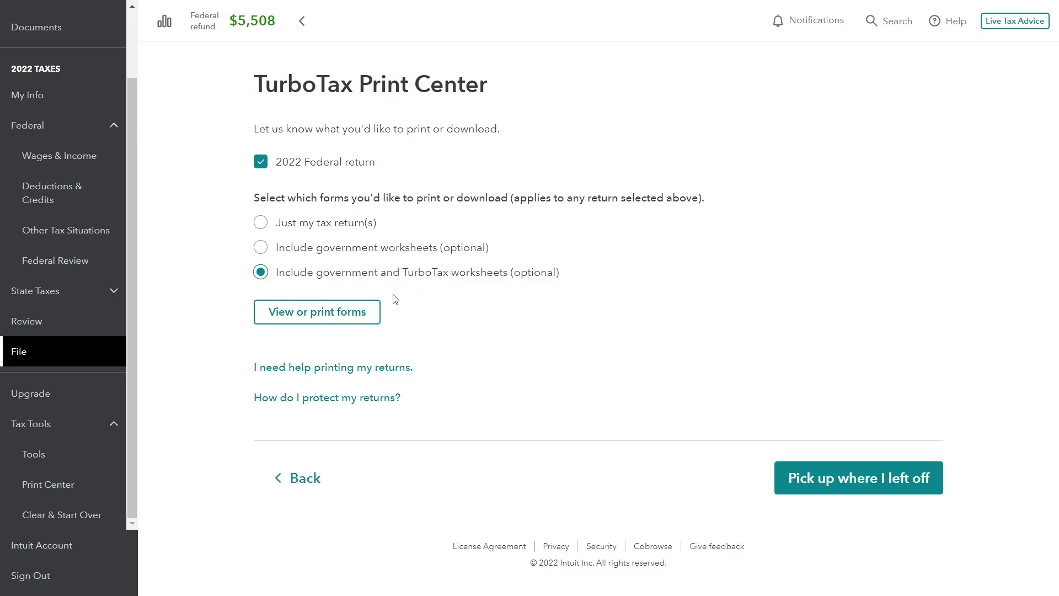
left_click(331, 324)
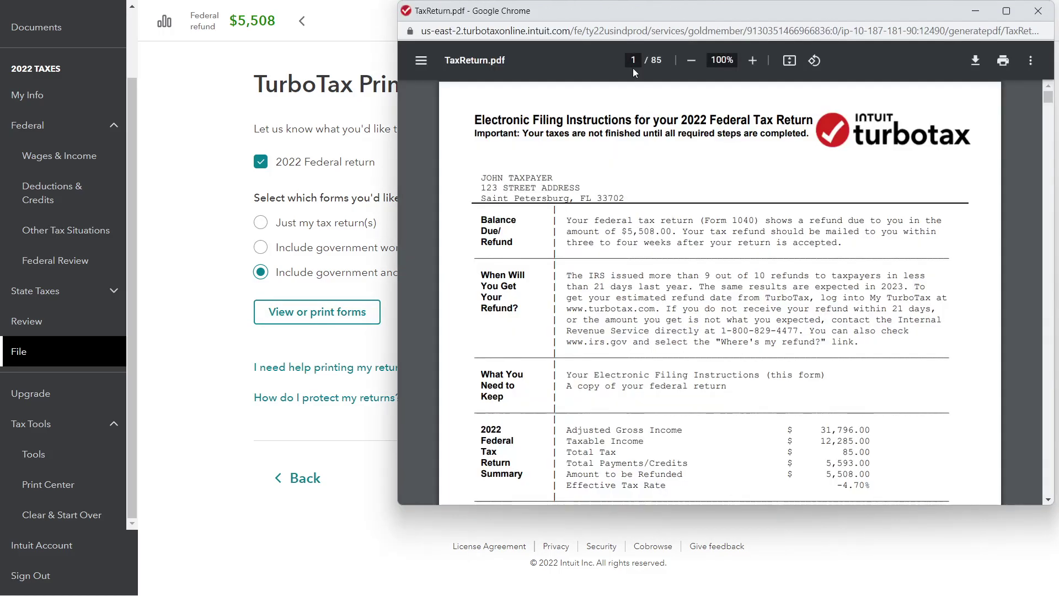
Maximize TaxReturn.pdf and find Form 1040 line 27 showing the 306 Earned Income Credit.
left_click_drag(626, 9, 518, 1)
scroll(534, 274, "up", 2)
scroll(592, 326, "down", 15)
scroll(592, 332, "down", 20)
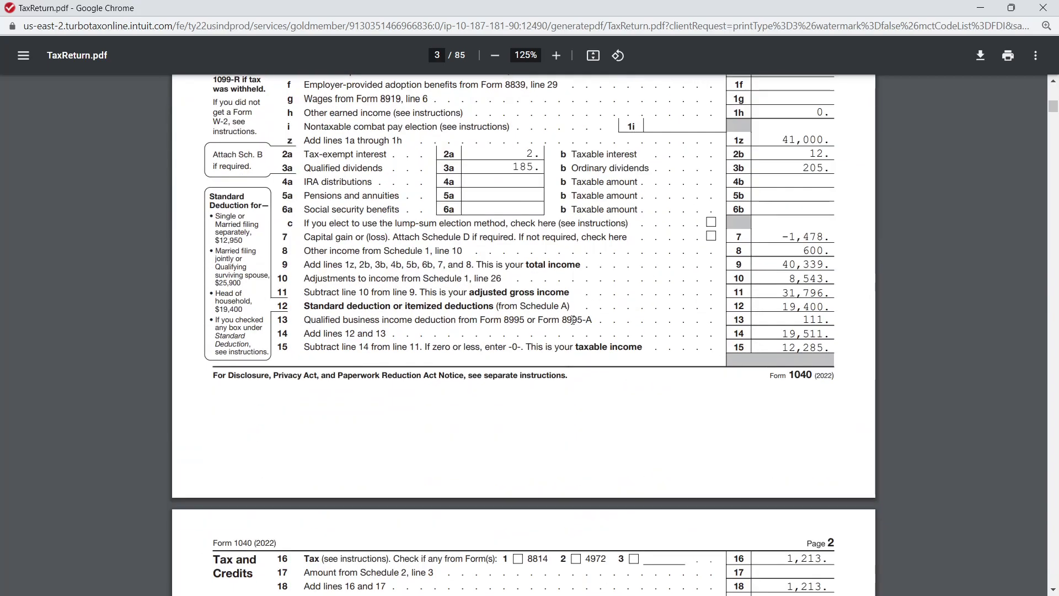
scroll(568, 324, "up", 1)
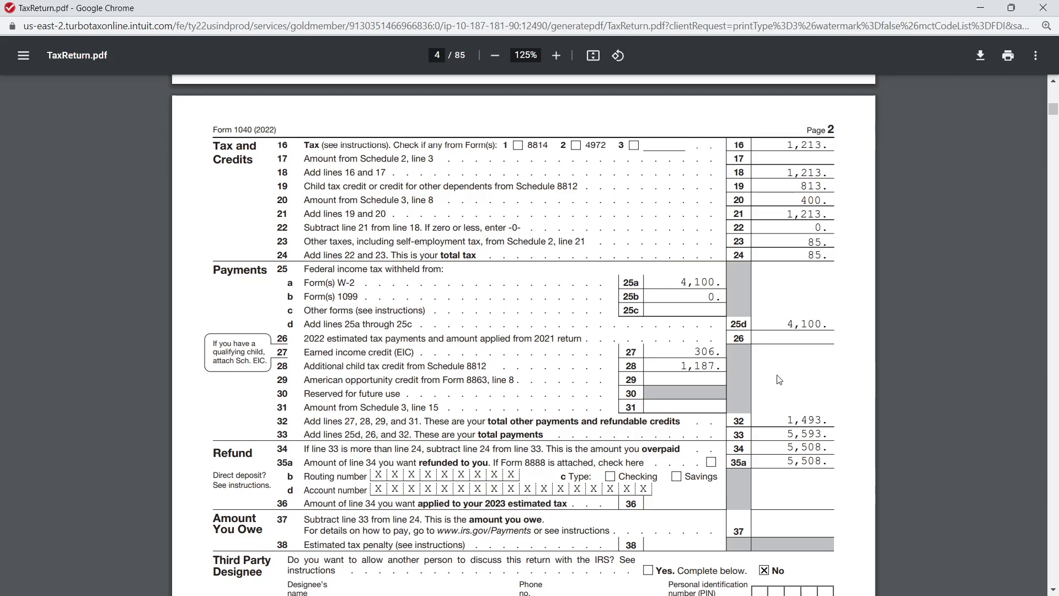
Scroll on through the return to Schedule EIC on page 19.
scroll(779, 379, "down", 5)
scroll(767, 389, "up", 5)
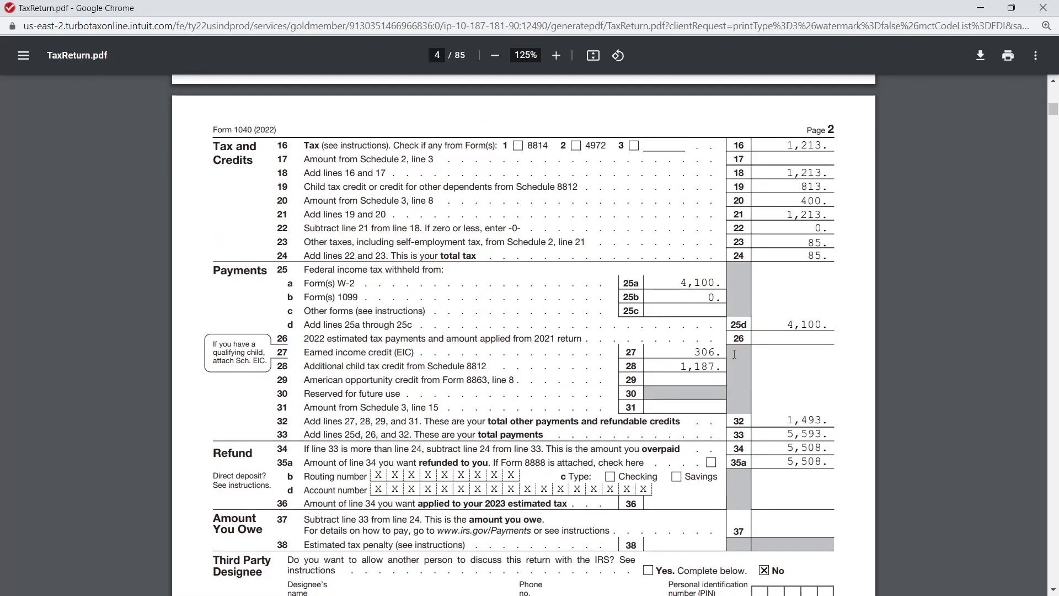
scroll(734, 354, "down", 20)
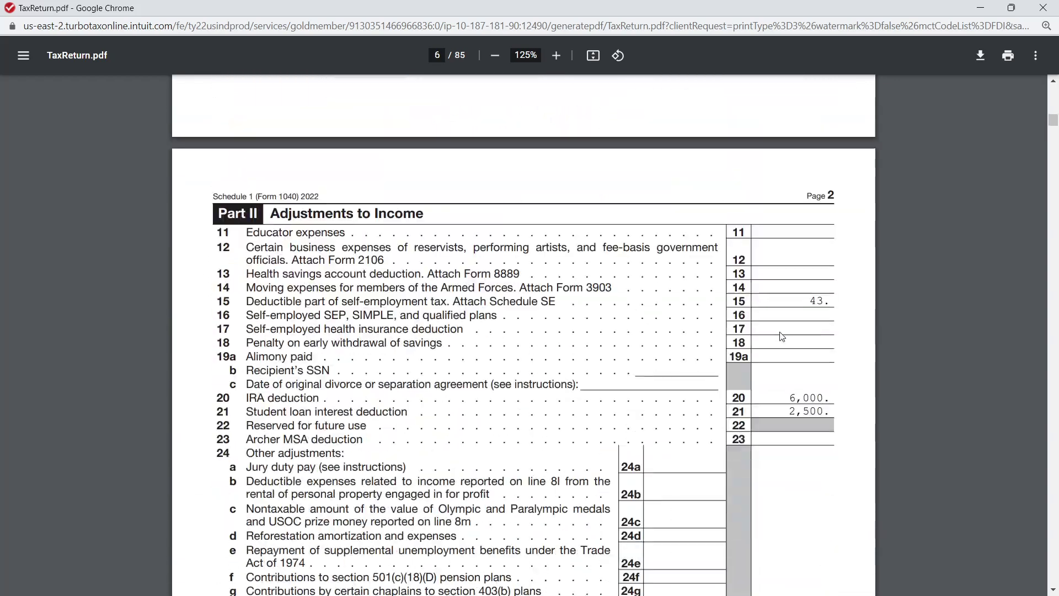
scroll(781, 336, "down", 20)
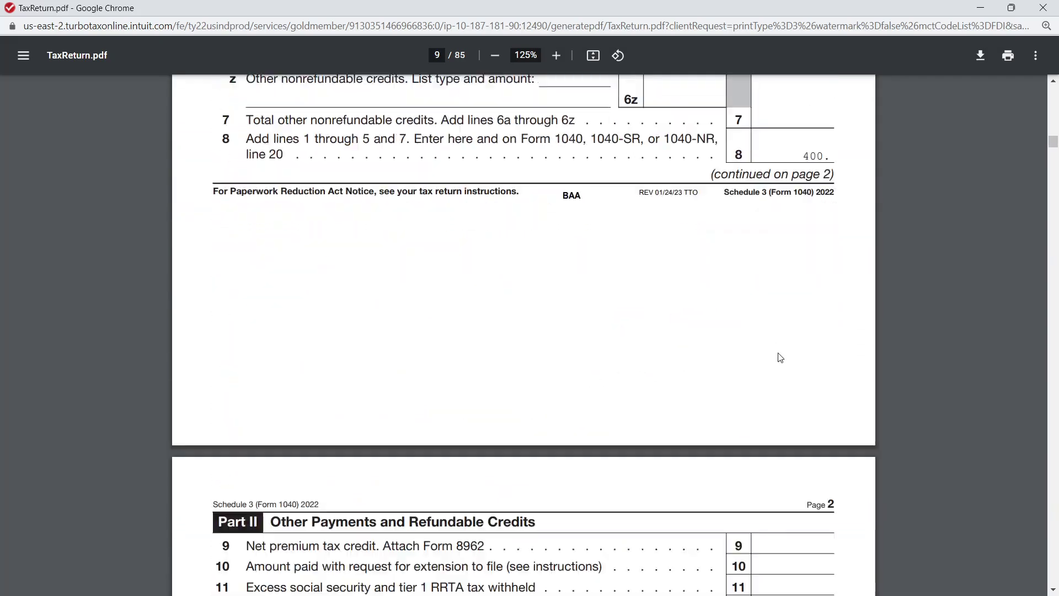
scroll(789, 342, "down", 8)
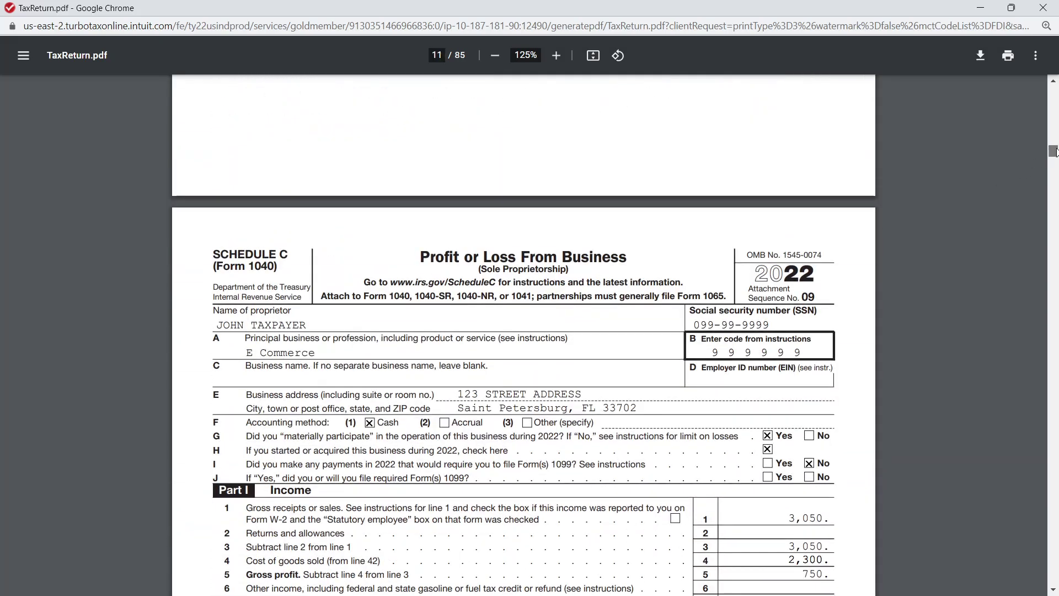
left_click_drag(1055, 152, 1054, 172)
scroll(957, 280, "down", 20)
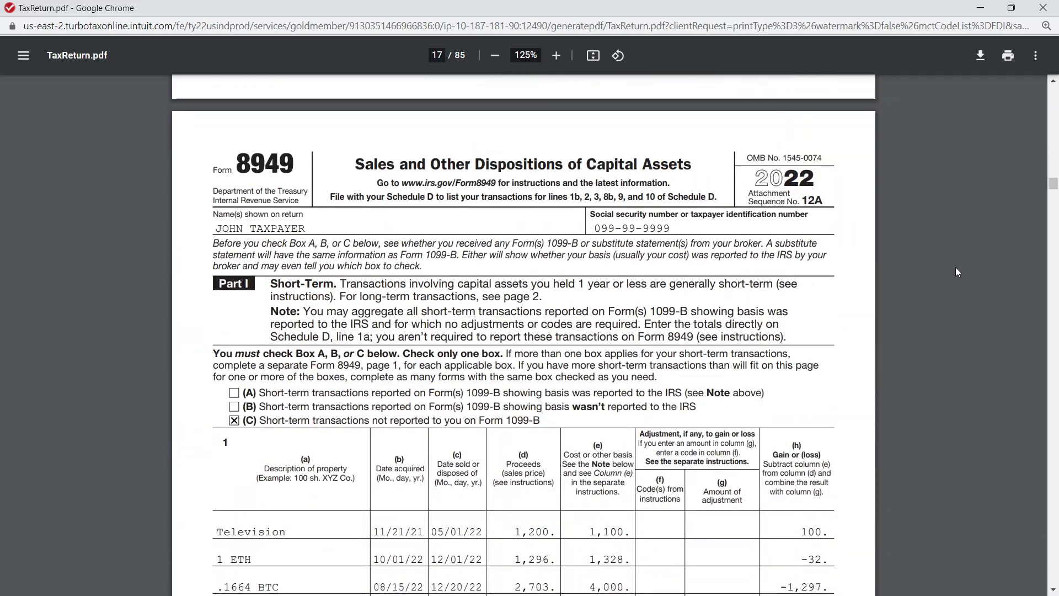
scroll(956, 271, "down", 20)
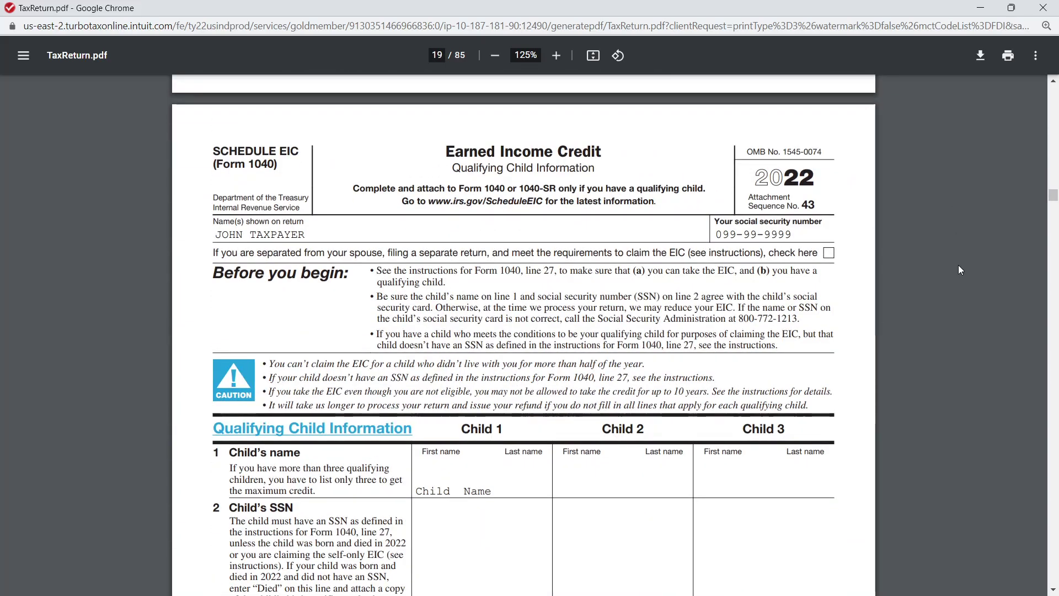
Highlight the SCHEDULE EIC heading and the qualifying child's relationship 'Son' on line 5.
left_click_drag(229, 152, 281, 152)
left_click(295, 151)
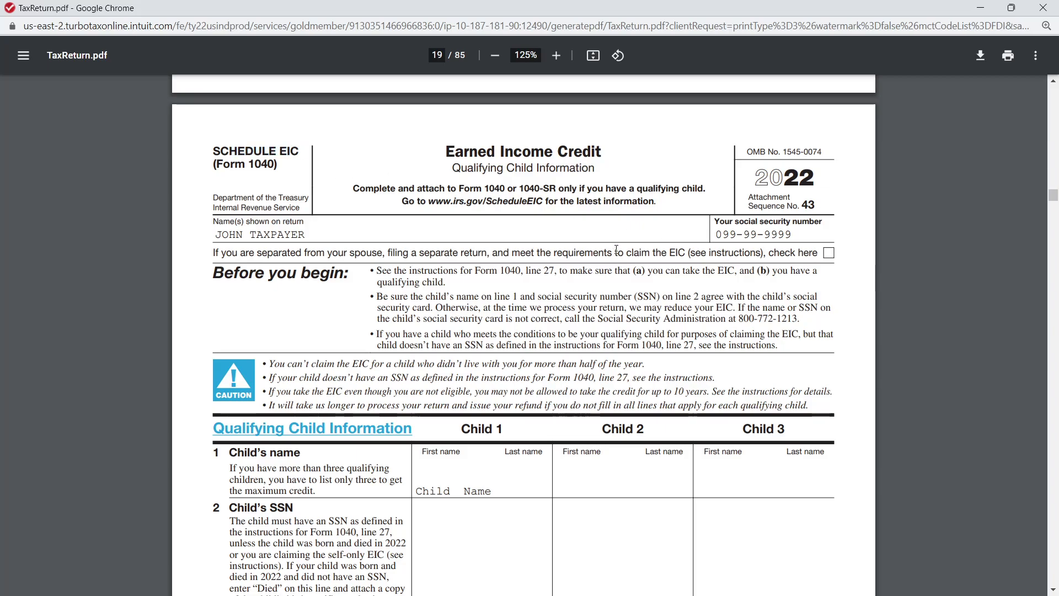
scroll(617, 251, "down", 1)
scroll(617, 256, "up", 2)
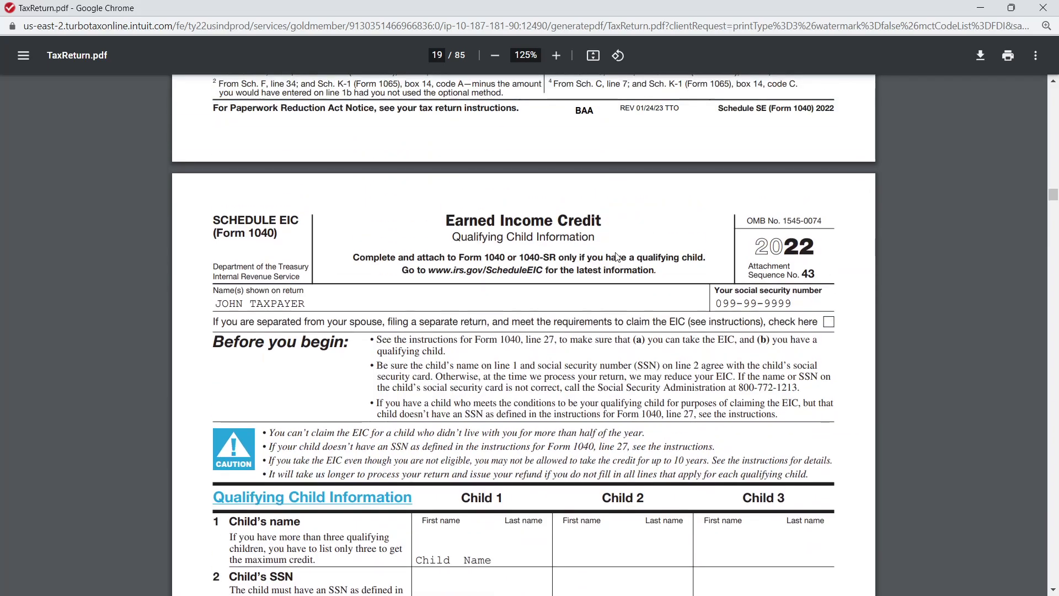
scroll(590, 282, "down", 3)
scroll(561, 224, "up", 2)
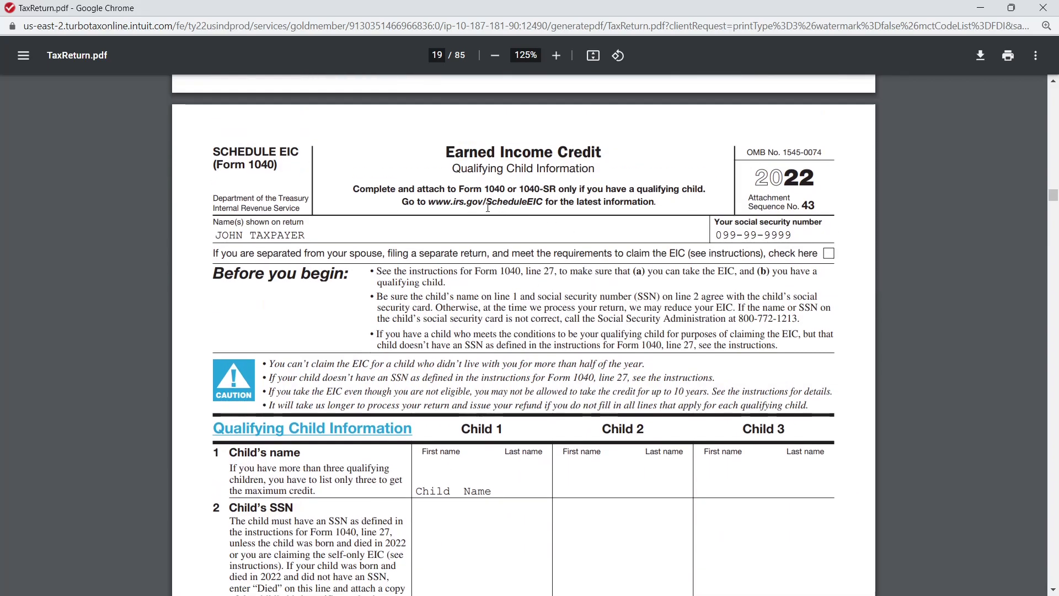
scroll(488, 212, "down", 3)
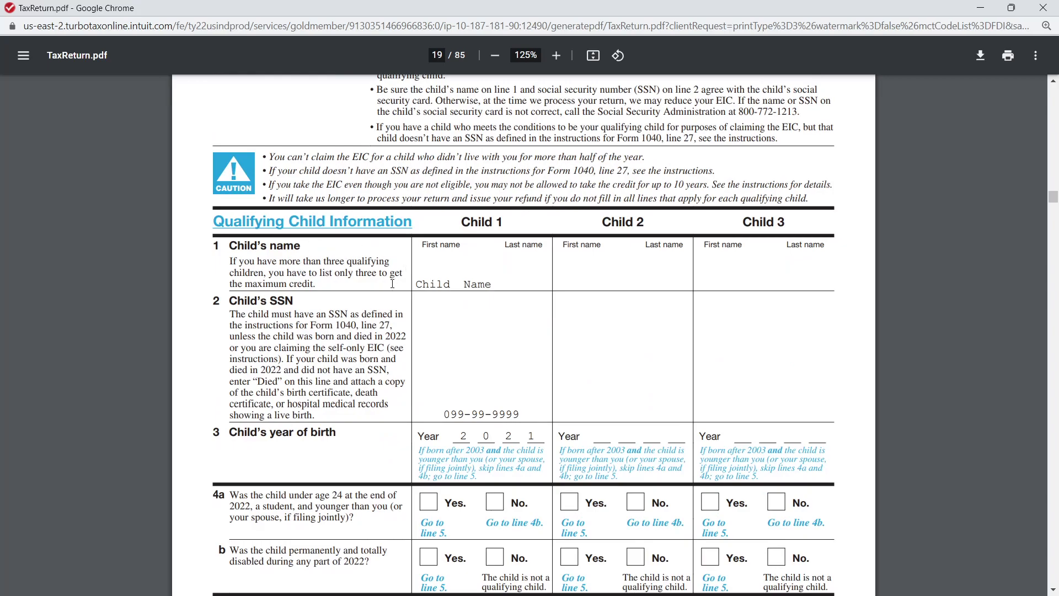
scroll(449, 282, "down", 4)
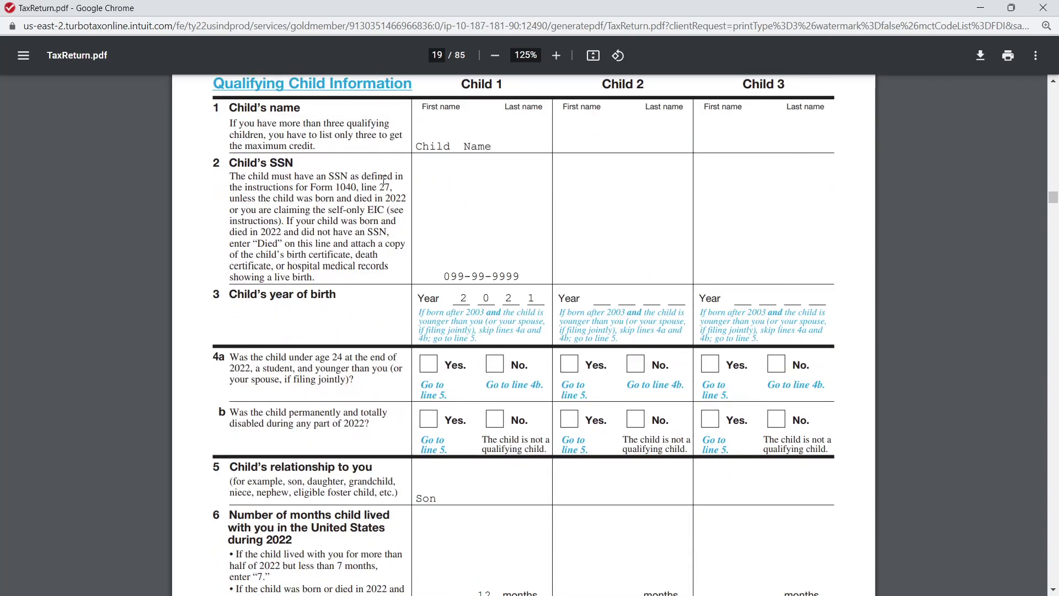
scroll(357, 223, "down", 1)
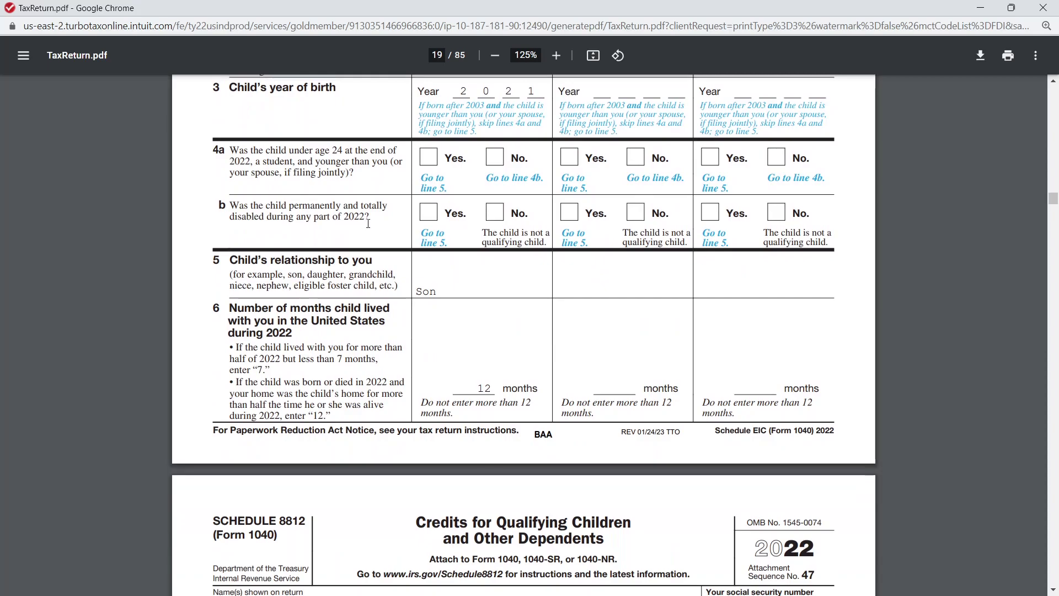
scroll(592, 221, "down", 1)
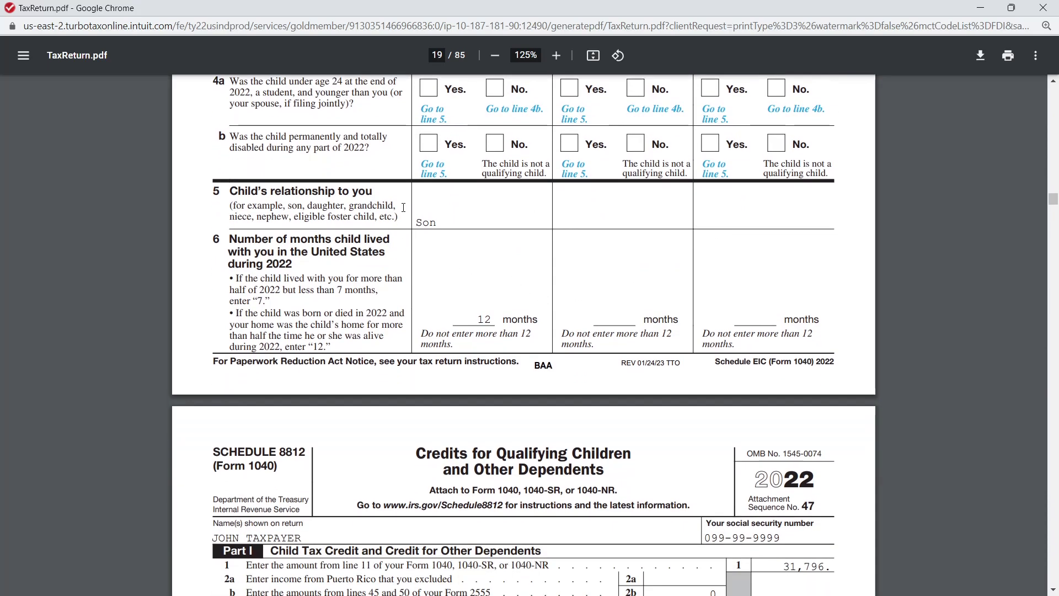
left_click_drag(426, 219, 434, 221)
Scroll from page 19 down to the IRA Deduction Worksheet on page 63.
scroll(588, 300, "down", 7)
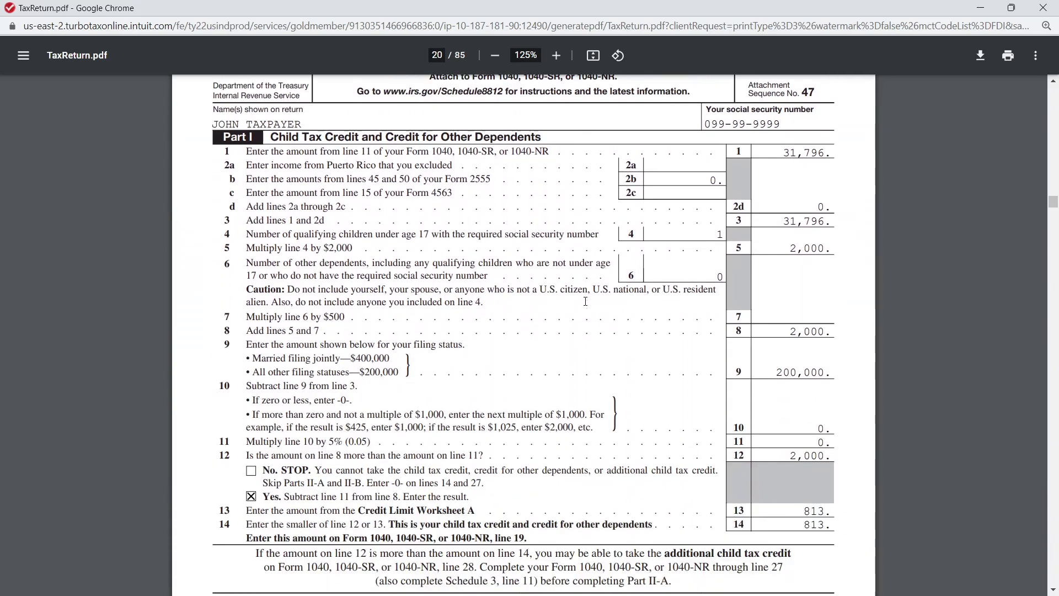
scroll(574, 312, "down", 20)
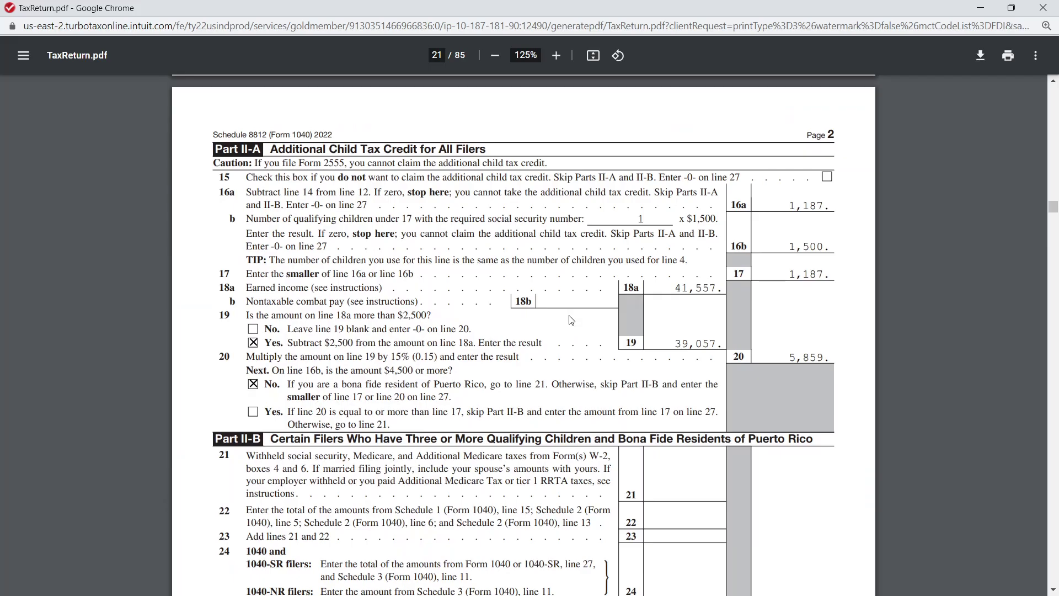
scroll(580, 328, "down", 16)
scroll(568, 325, "down", 20)
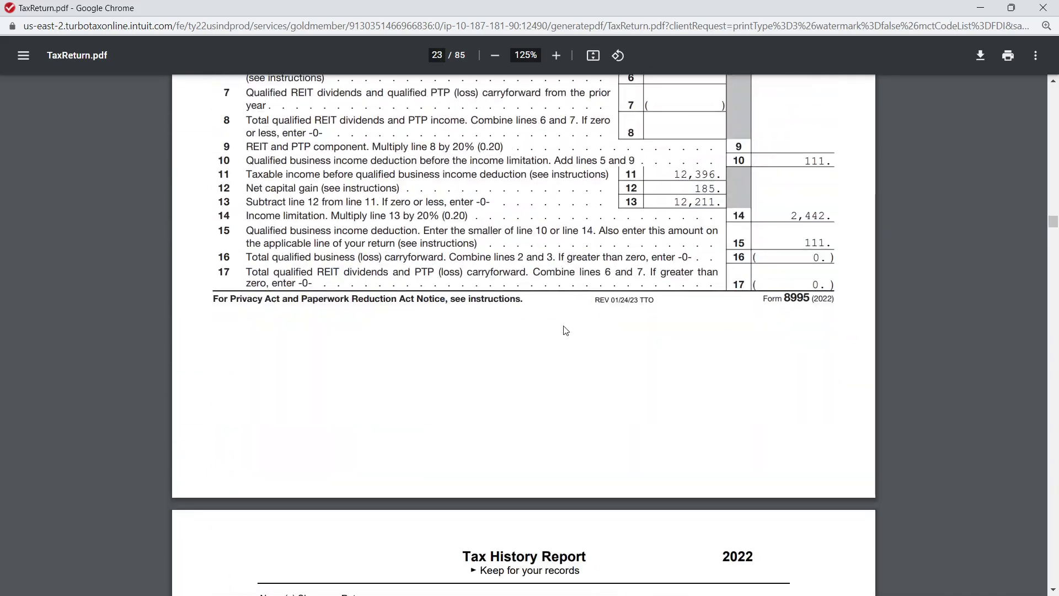
scroll(568, 317, "up", 11)
scroll(567, 318, "down", 20)
scroll(593, 304, "down", 7)
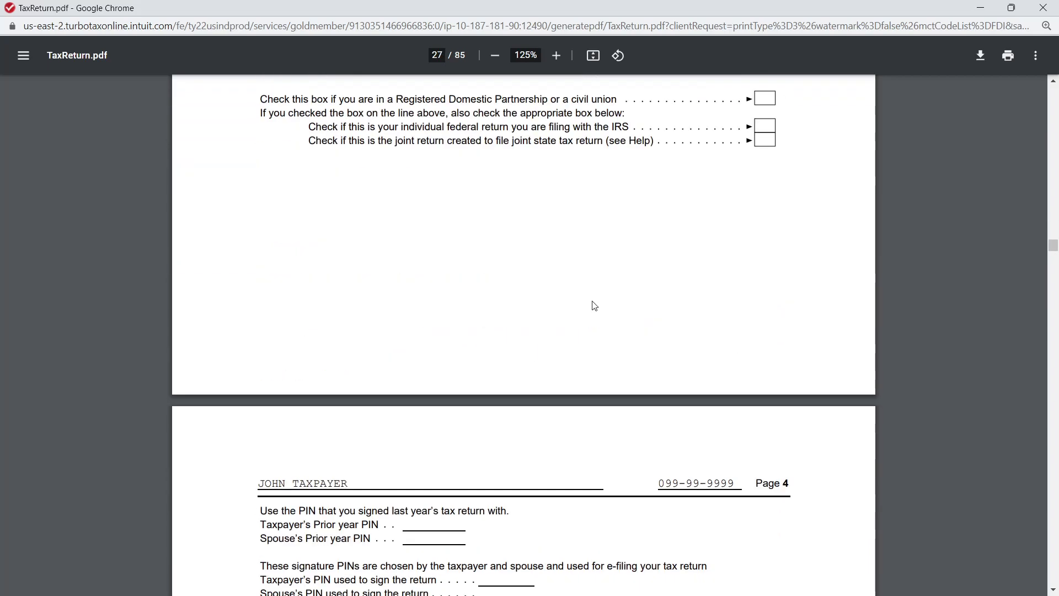
scroll(595, 305, "down", 20)
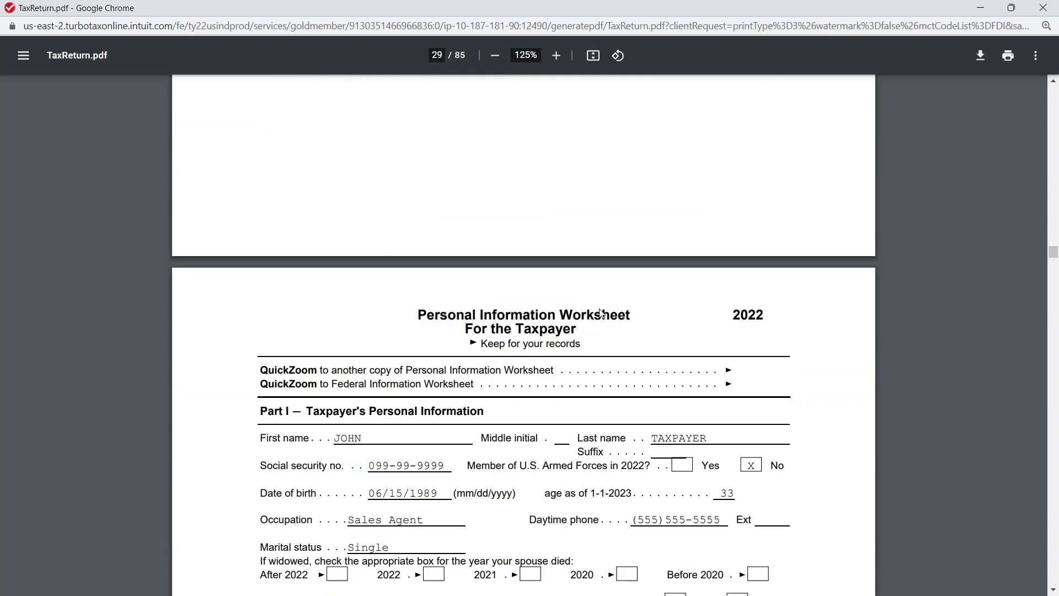
scroll(605, 341, "down", 20)
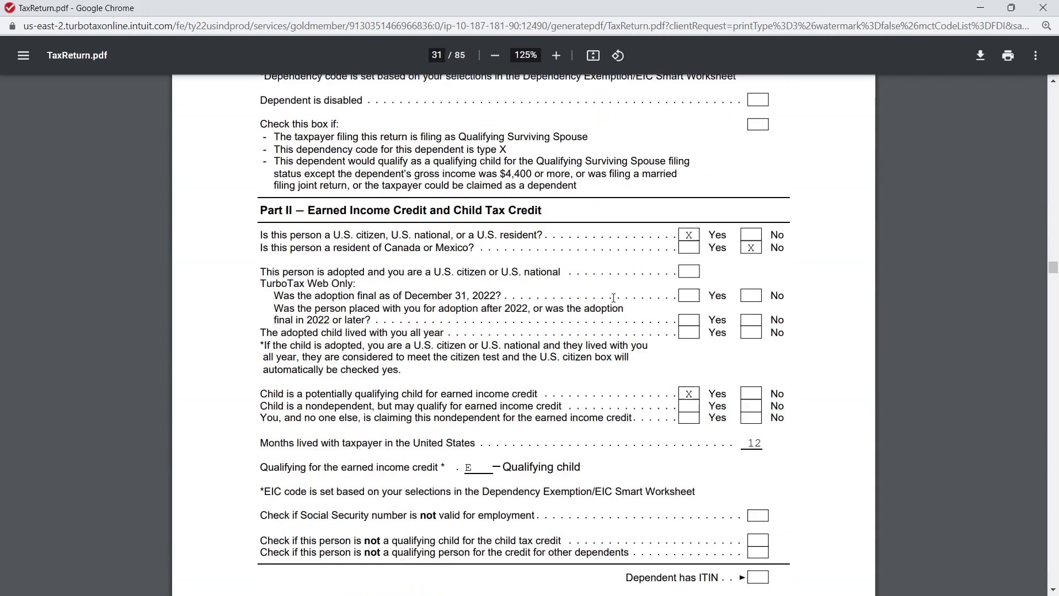
scroll(621, 297, "down", 20)
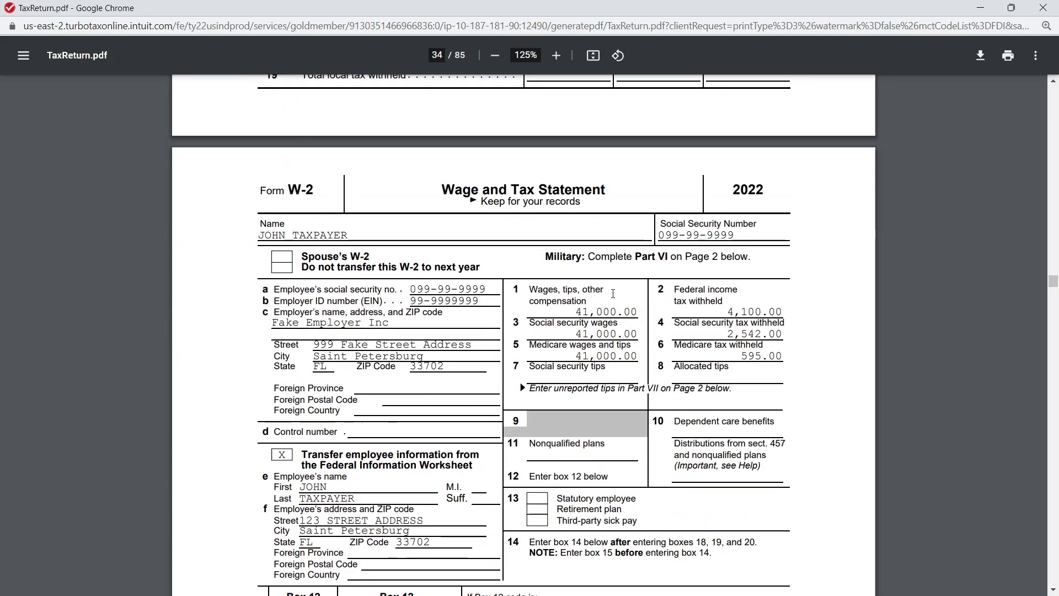
scroll(614, 296, "down", 20)
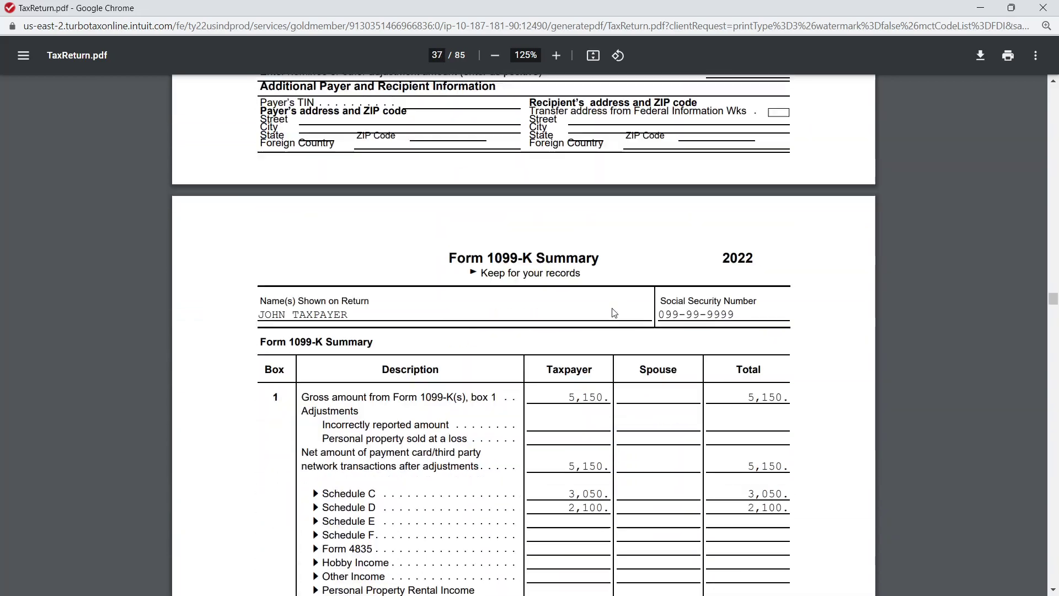
scroll(612, 317, "down", 20)
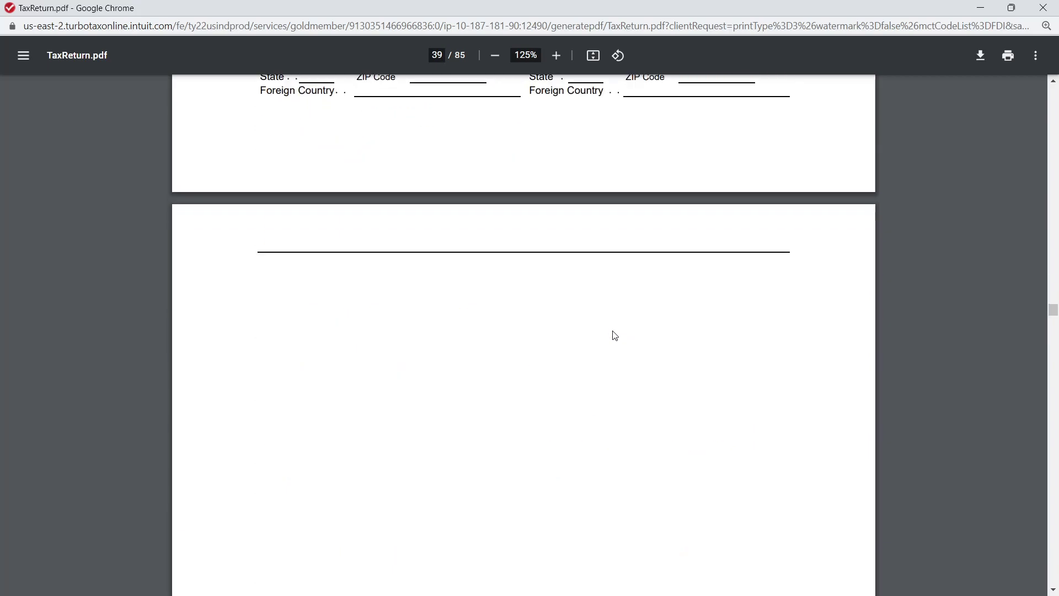
scroll(615, 339, "down", 20)
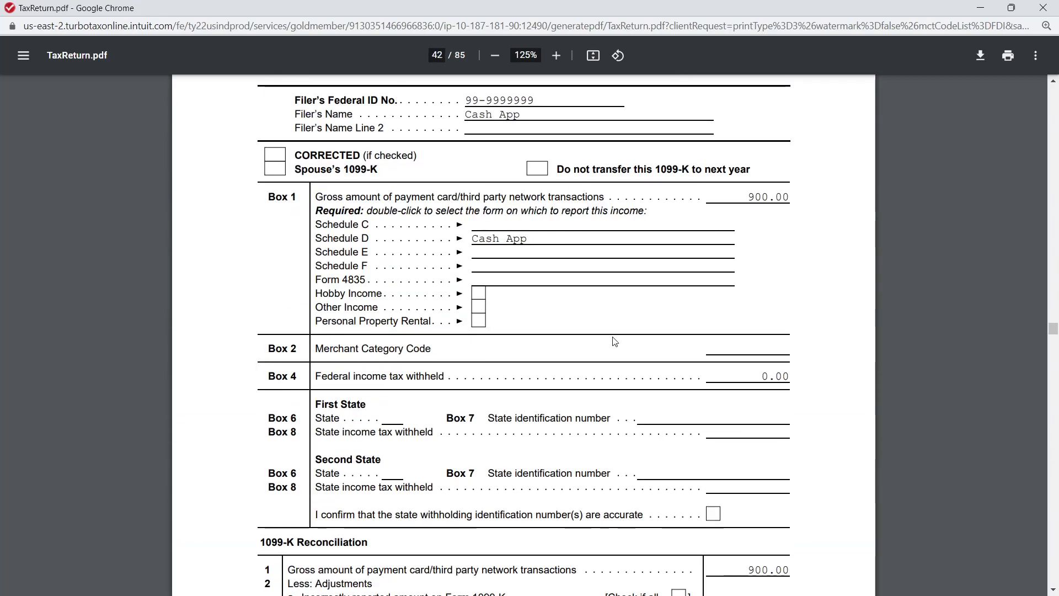
scroll(614, 351, "down", 20)
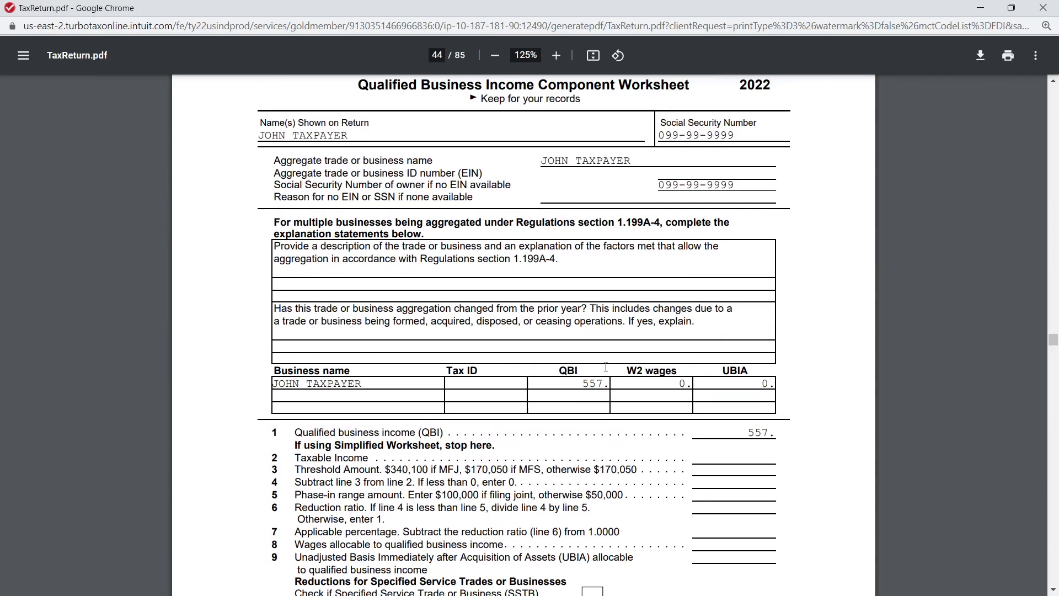
scroll(621, 372, "down", 20)
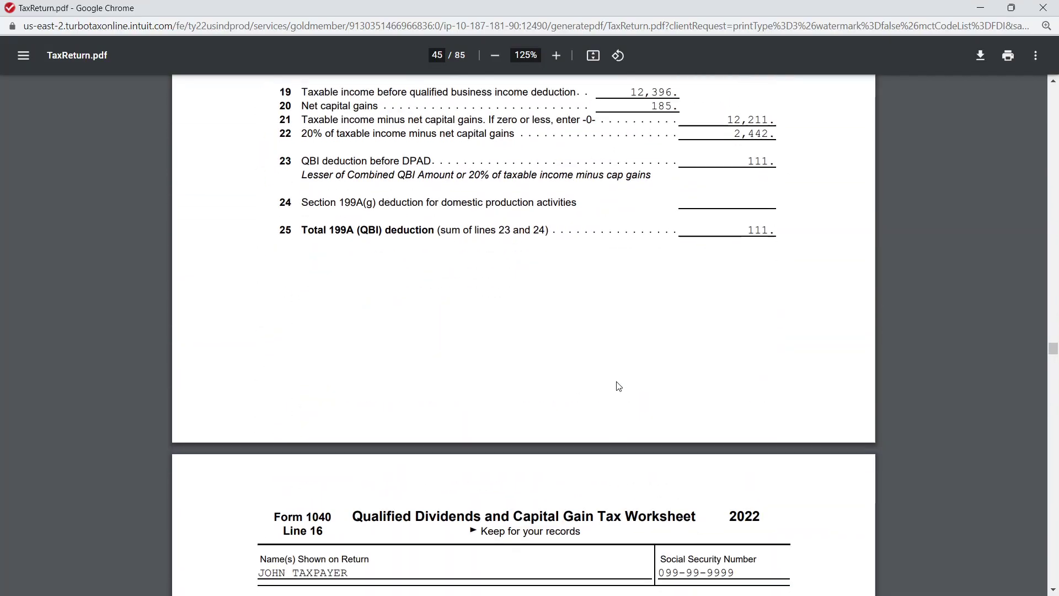
scroll(617, 384, "down", 20)
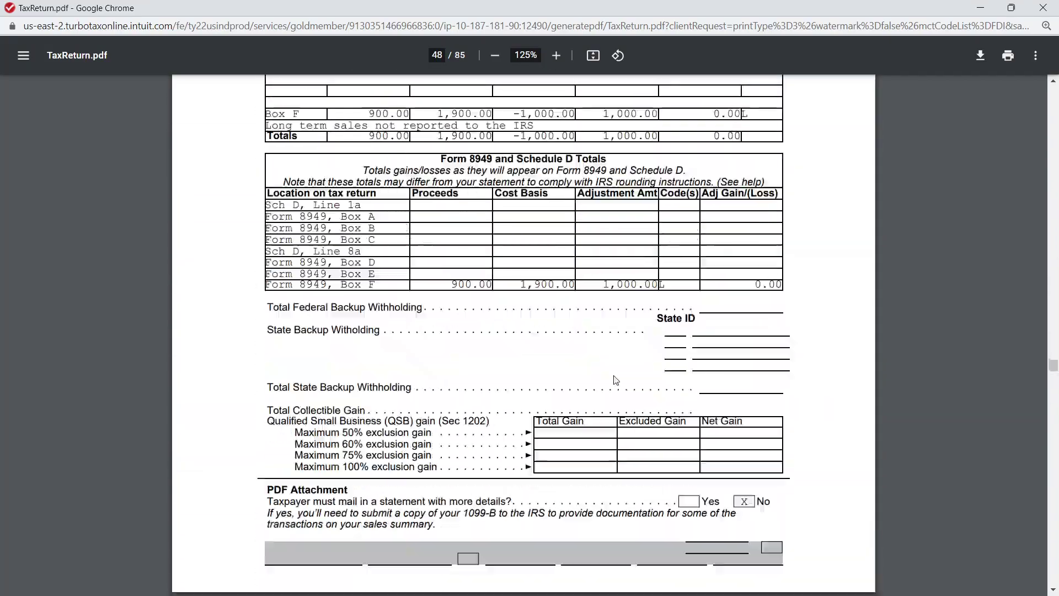
scroll(624, 378, "down", 20)
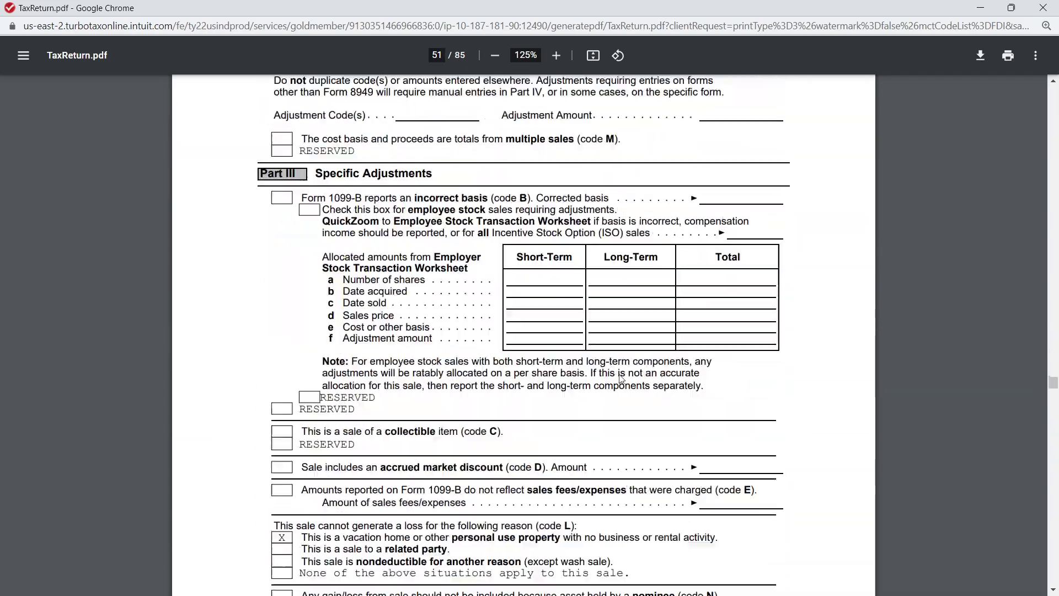
scroll(621, 378, "down", 20)
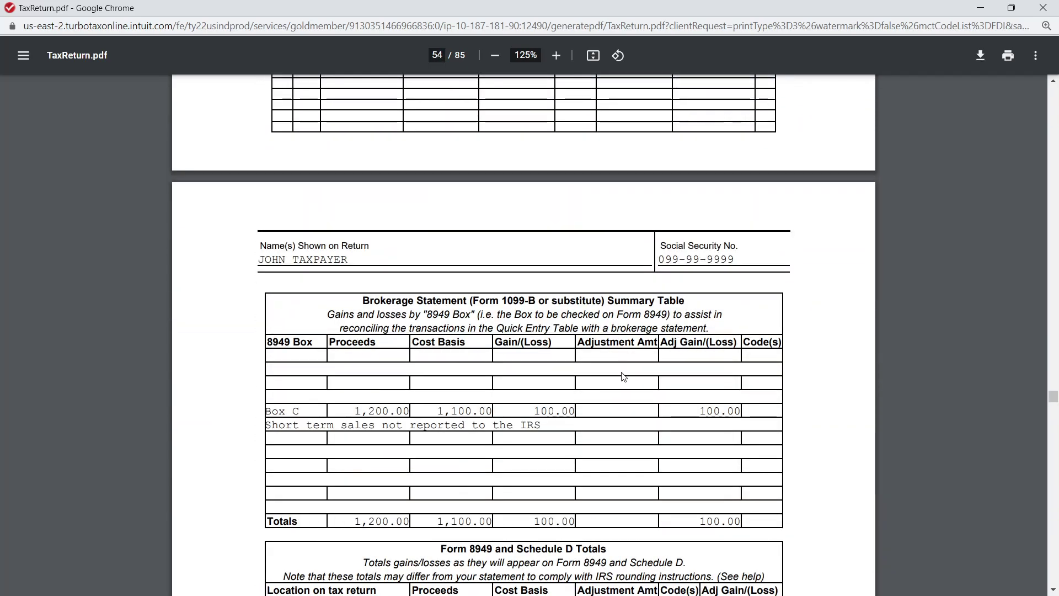
scroll(621, 378, "down", 20)
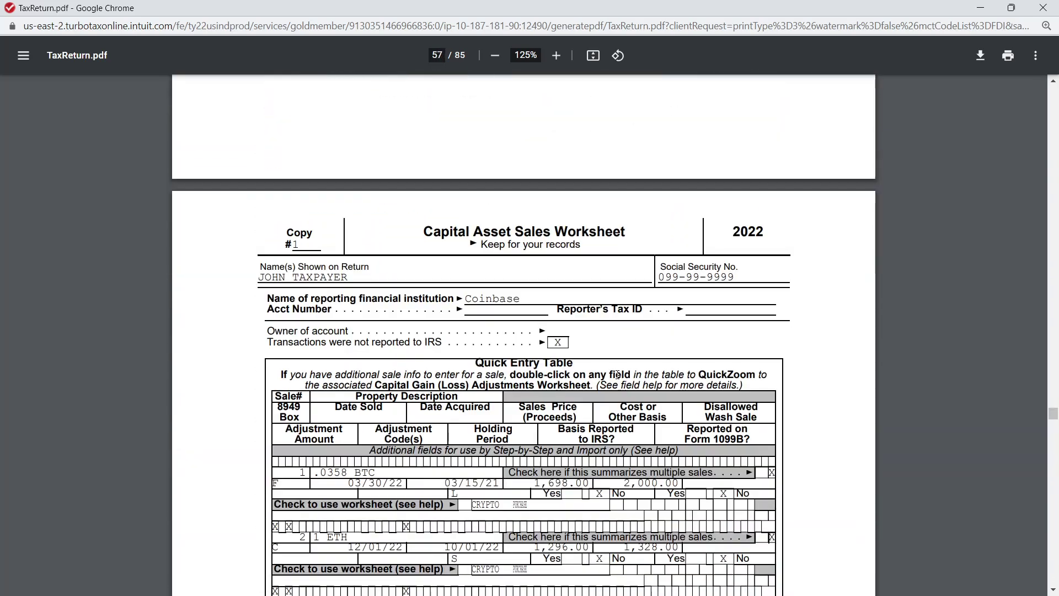
scroll(618, 386, "down", 20)
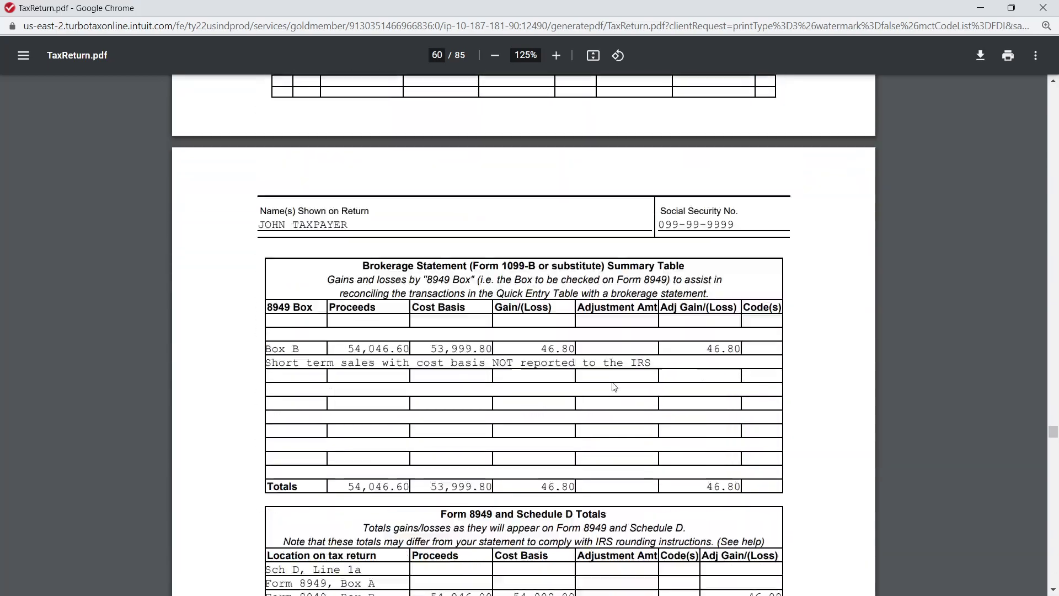
scroll(615, 381, "down", 20)
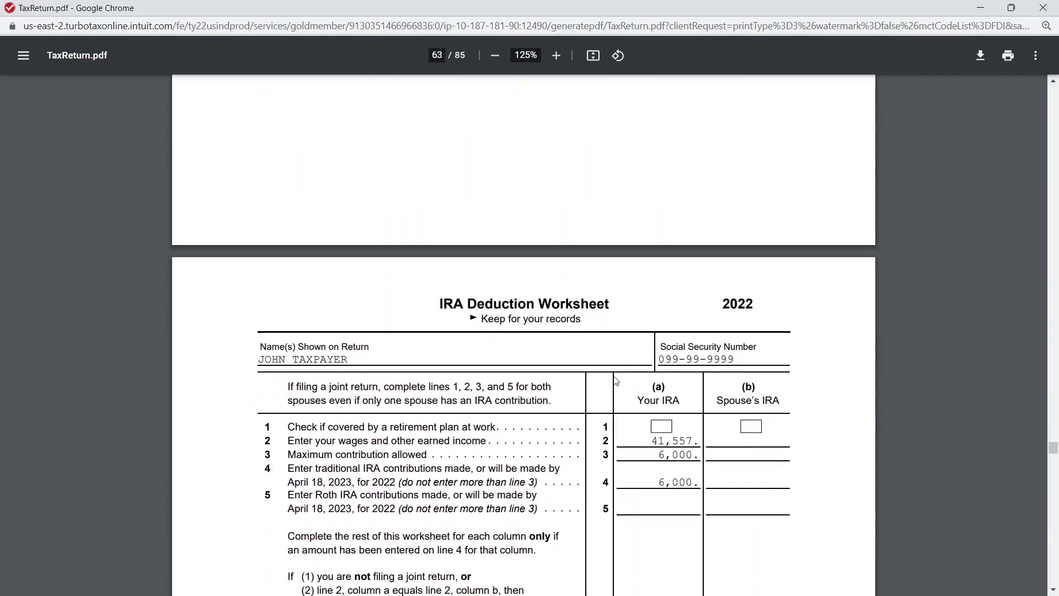
Review Earned Income Worksheet Parts I–IV totaling 41,557, reaching the Earned Income Credit Worksheet.
scroll(614, 375, "down", 20)
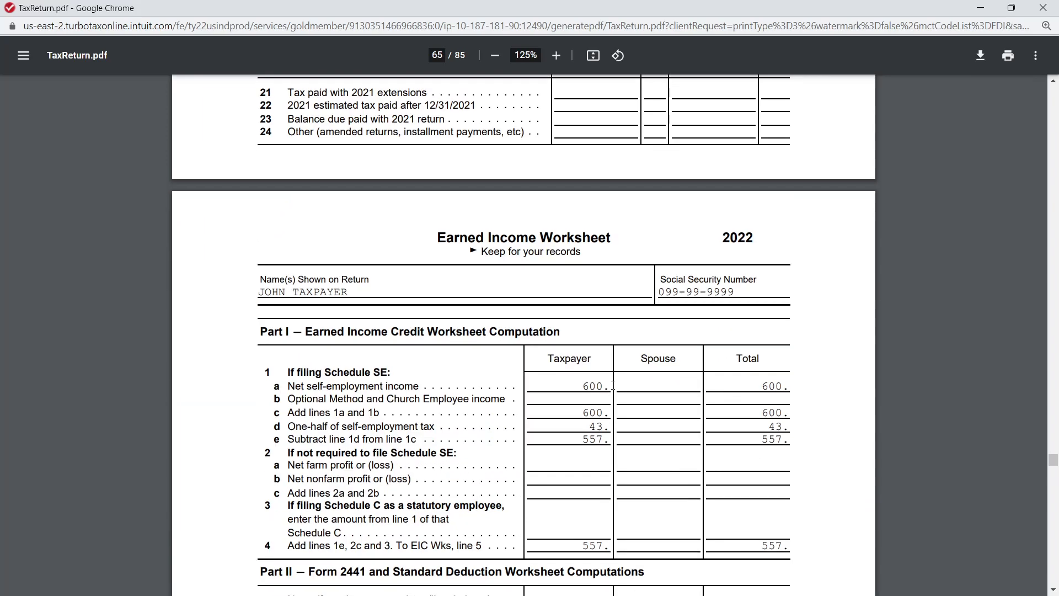
scroll(612, 385, "up", 5)
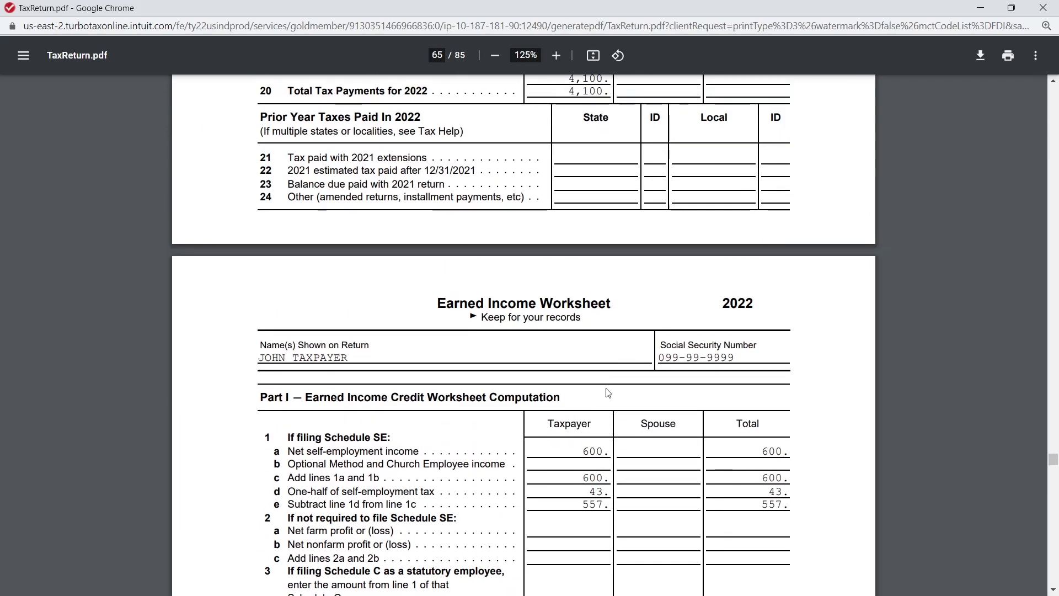
scroll(607, 389, "down", 4)
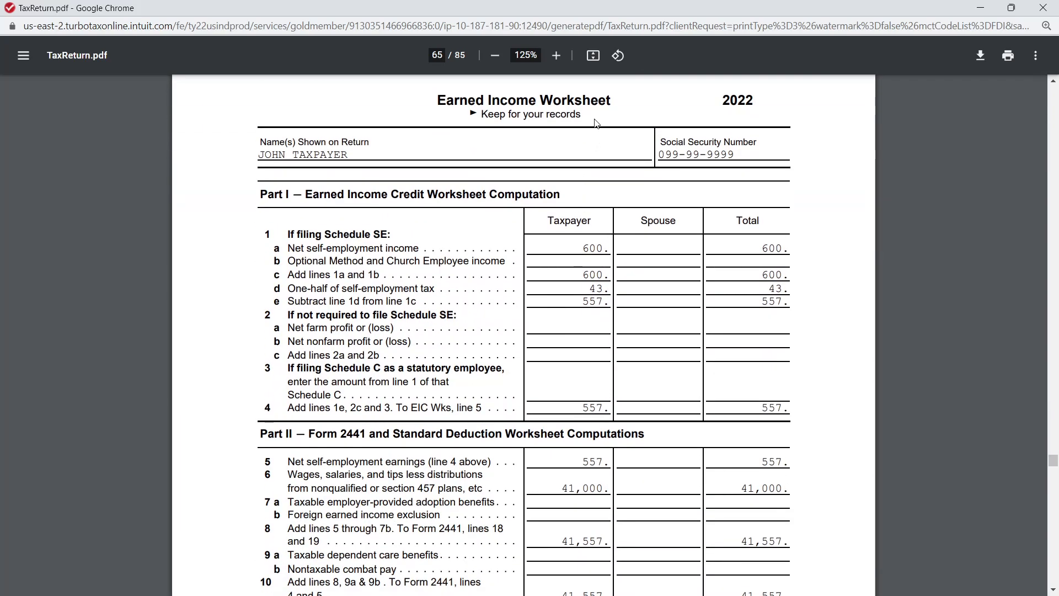
scroll(530, 120, "down", 3)
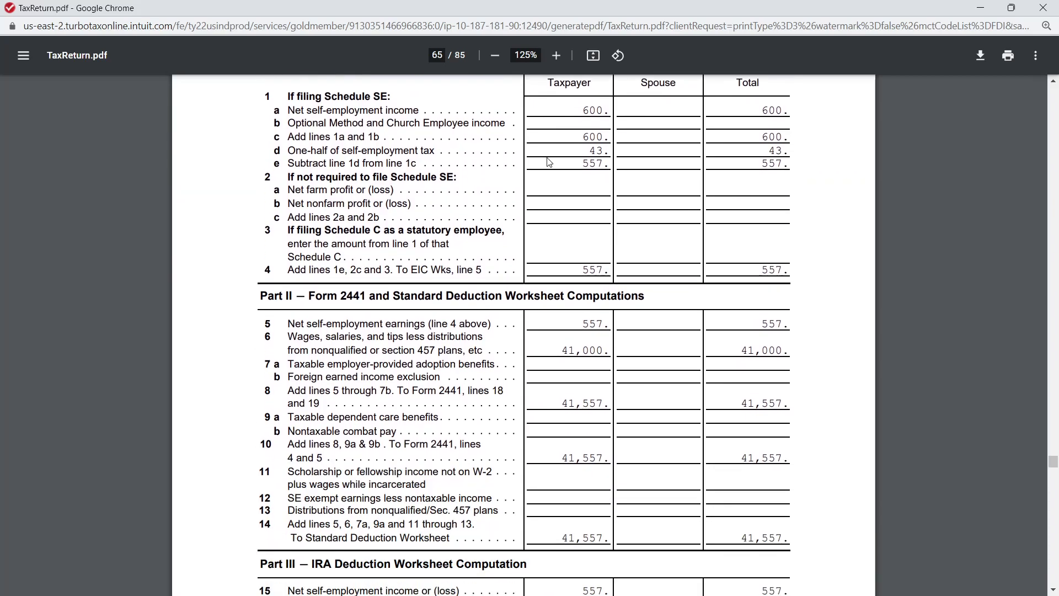
scroll(546, 210, "up", 1)
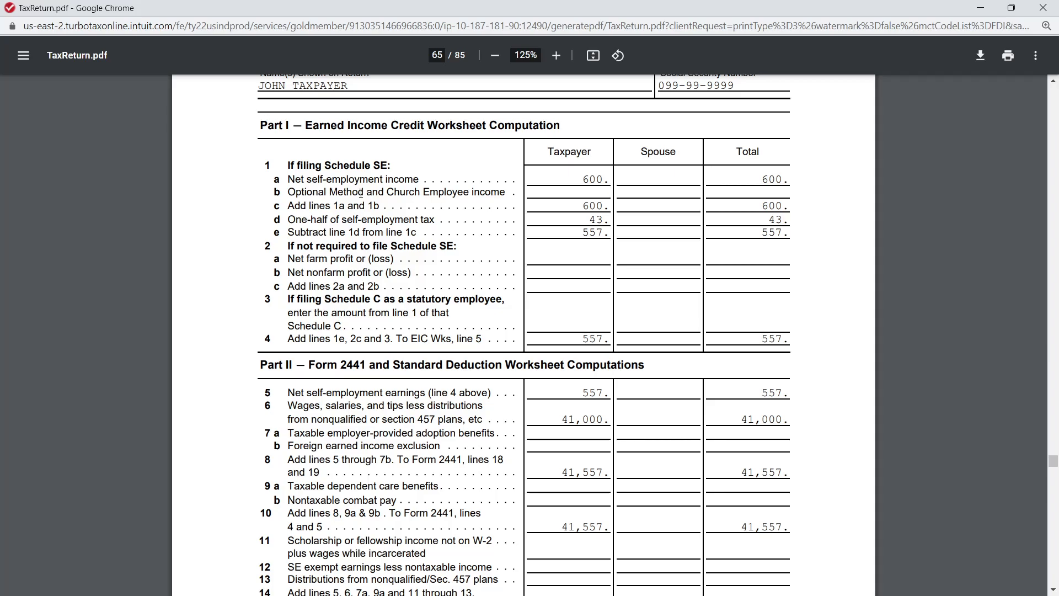
scroll(552, 221, "up", 3)
scroll(551, 222, "down", 3)
scroll(386, 282, "down", 3)
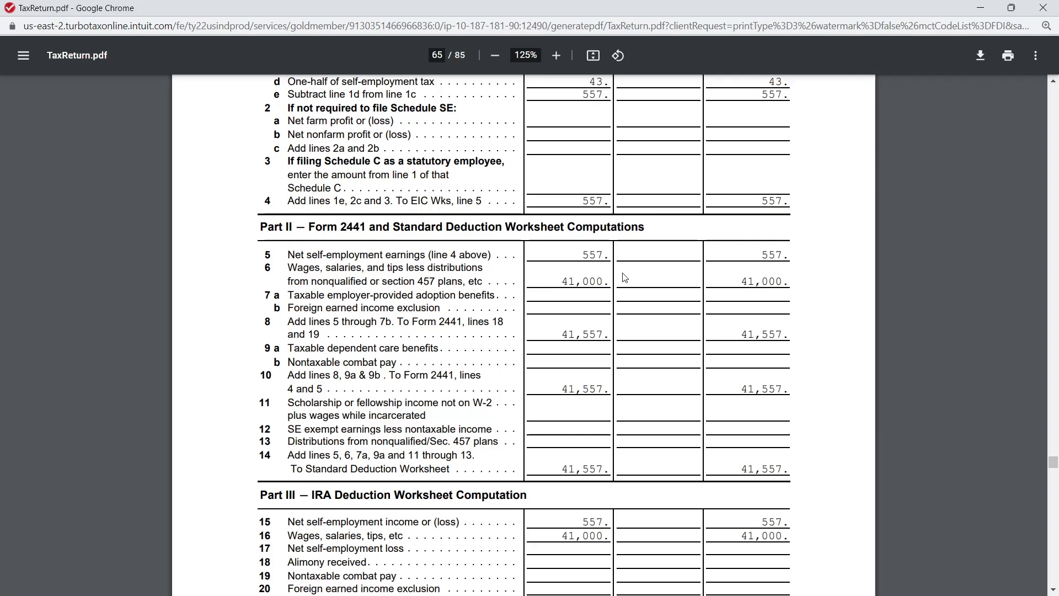
scroll(625, 278, "down", 5)
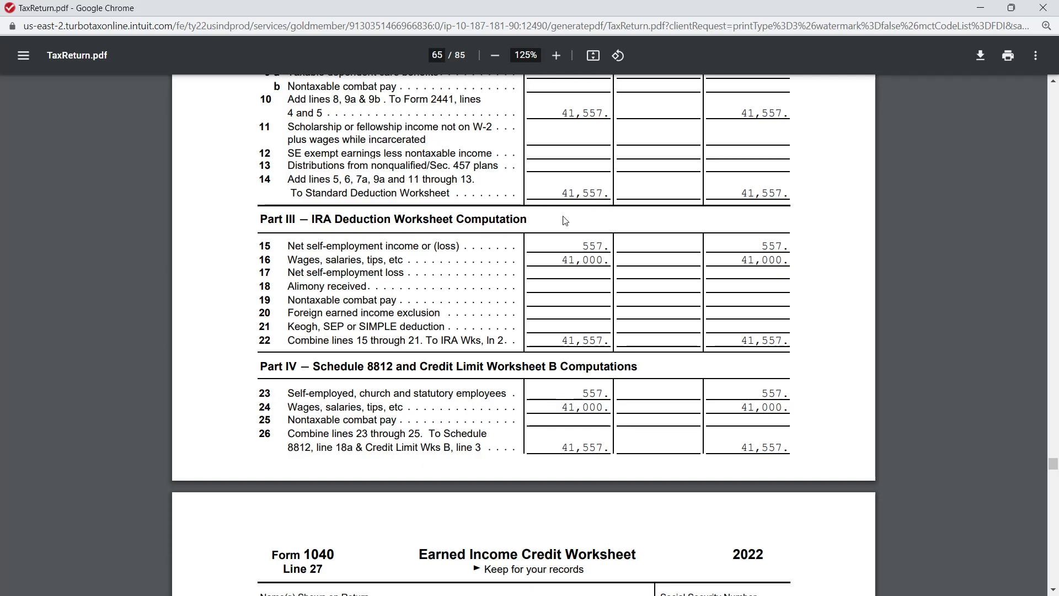
scroll(598, 224, "down", 3)
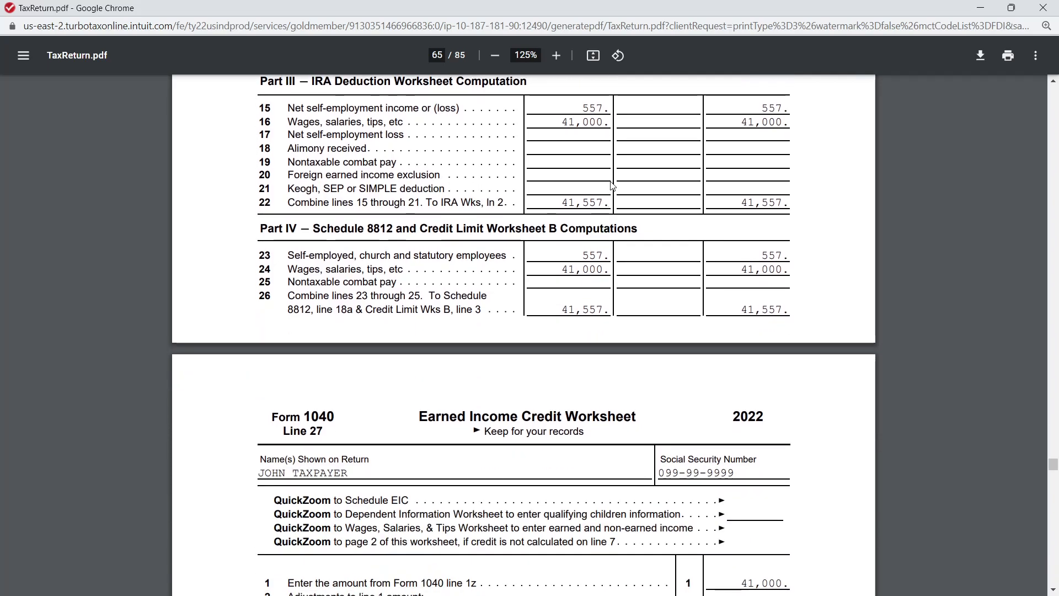
Select the Earned Income Credit Worksheet's earned income and credit lines 6 through 10.
scroll(613, 186, "down", 5)
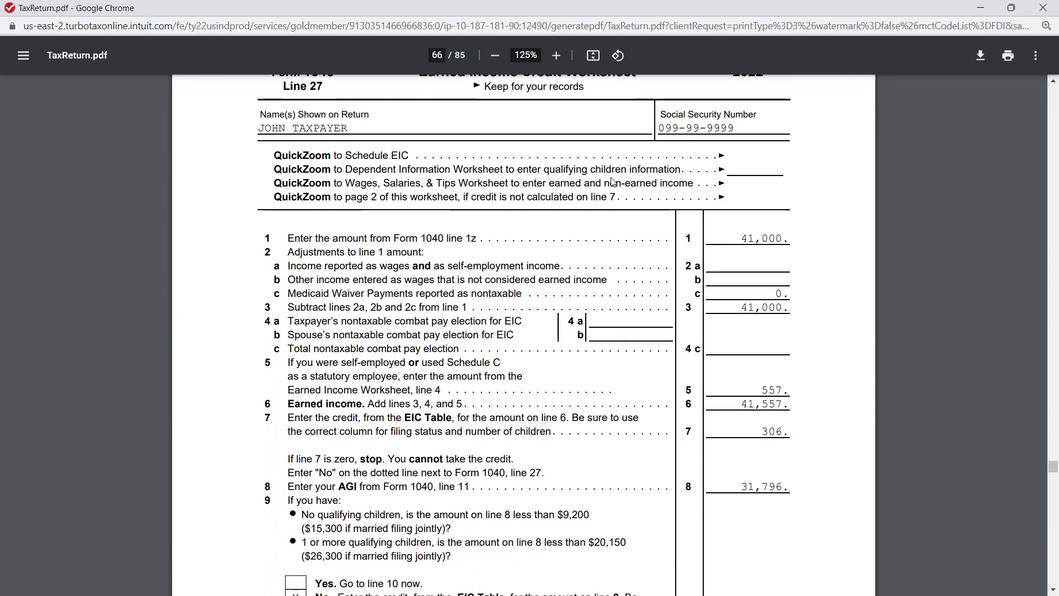
scroll(612, 180, "up", 1)
scroll(612, 177, "down", 1)
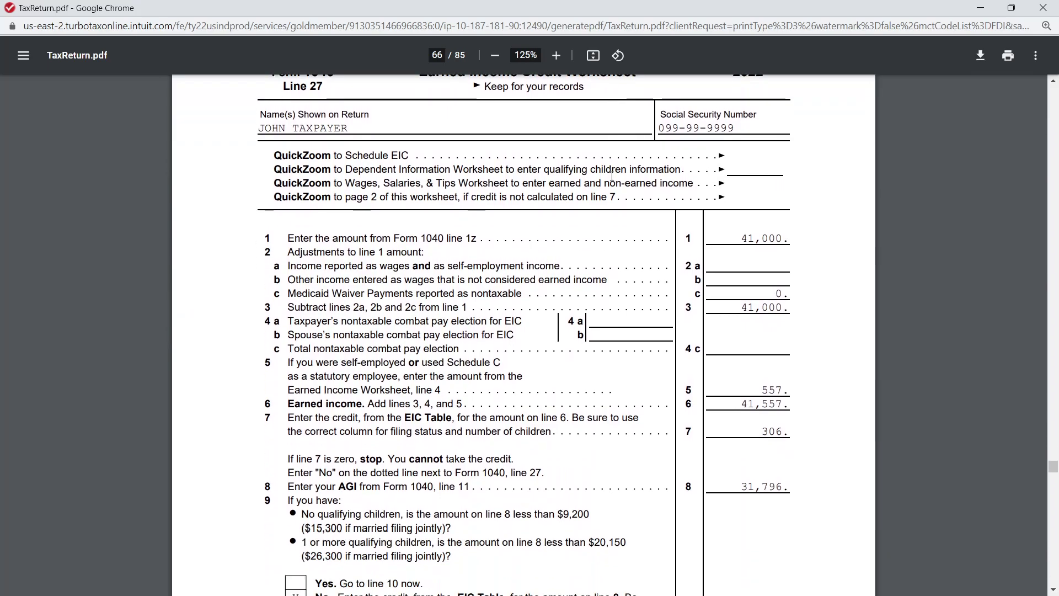
scroll(613, 176, "down", 2)
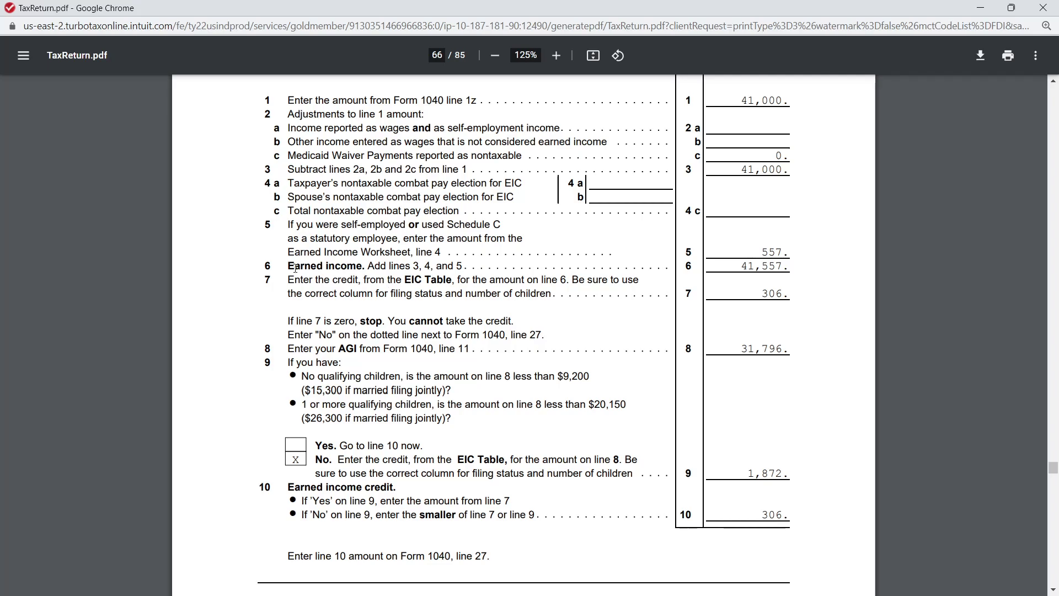
left_click_drag(295, 269, 786, 263)
left_click(786, 263)
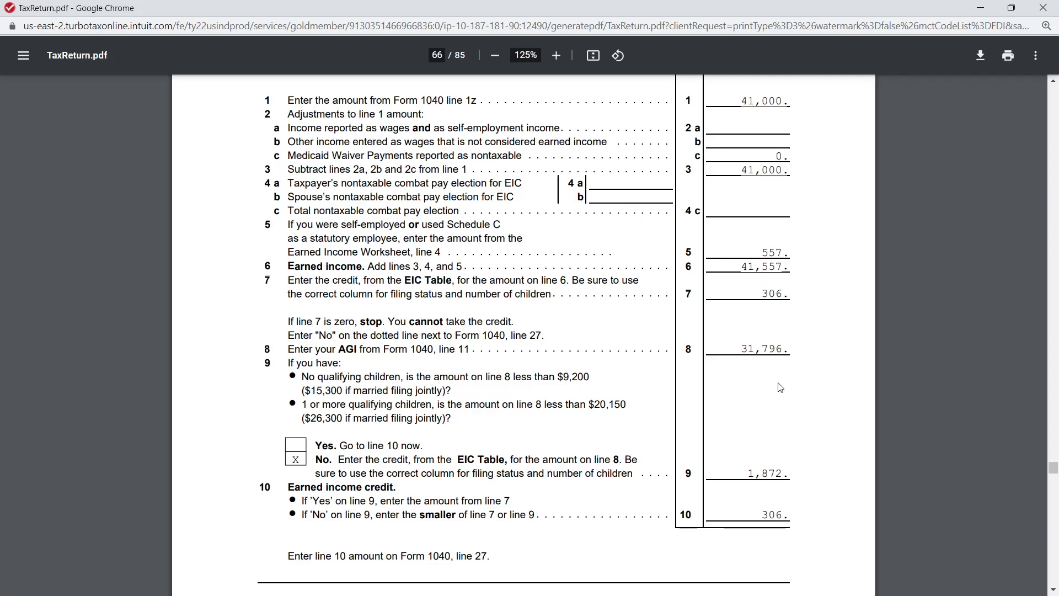
Highlight the 306 credit on line 7, then move the PDF window aside.
double_click(774, 293)
left_click(774, 307)
scroll(776, 307, "down", 10)
scroll(709, 310, "up", 9)
scroll(709, 310, "up", 2)
scroll(786, 266, "down", 1)
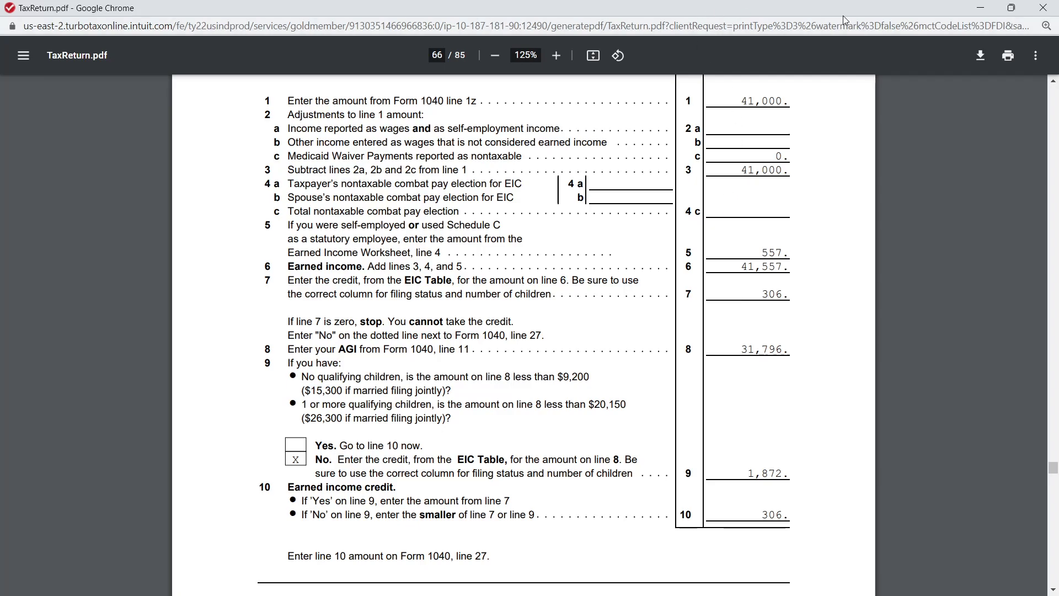
left_click_drag(849, 16, 849, 157)
Switch to the Publication 596 PDF and look over the page 25 footer.
left_click(662, 91)
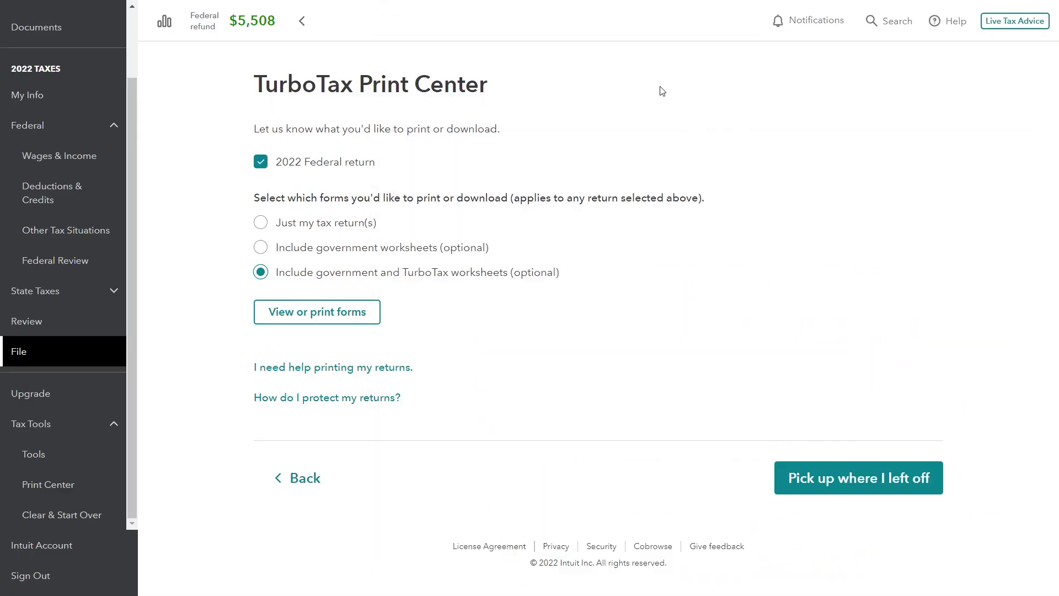
key("alt+Tab")
scroll(596, 245, "up", 5)
scroll(596, 245, "up", 5)
scroll(491, 215, "down", 4)
scroll(389, 182, "up", 3)
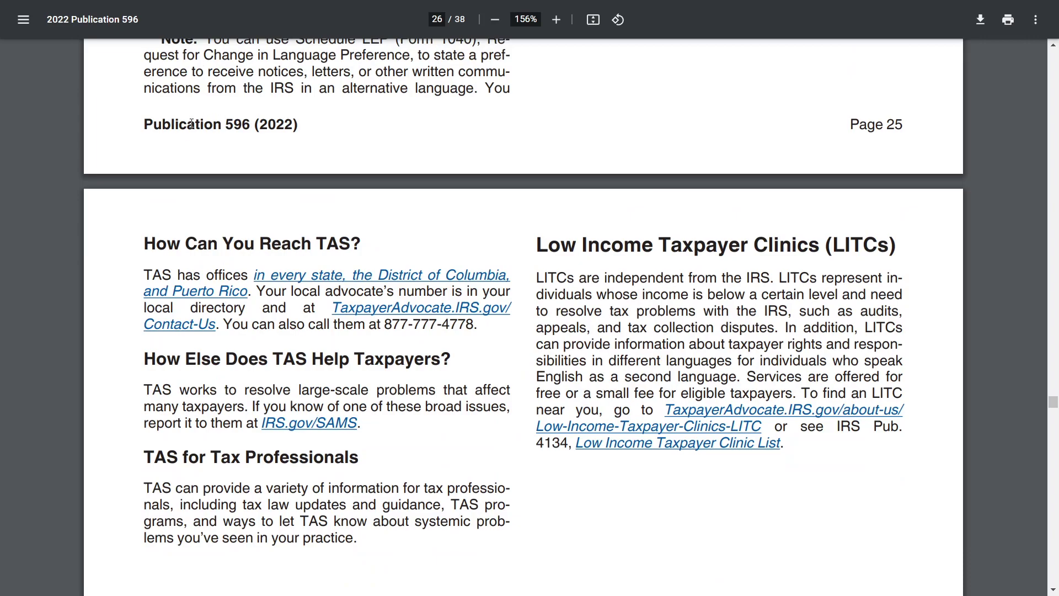
left_click_drag(182, 127, 259, 127)
left_click(640, 205)
Scroll past the EIC Eligibility Checklist's investment income question to the page 27 EIC table.
scroll(533, 212, "down", 5)
scroll(534, 214, "up", 5)
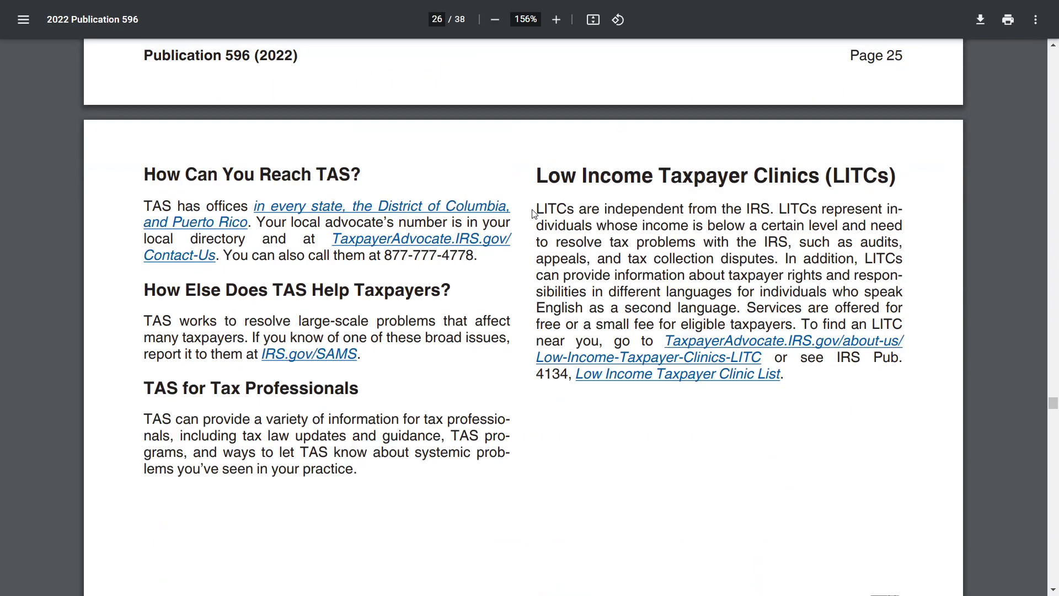
scroll(534, 215, "down", 3)
scroll(534, 214, "up", 3)
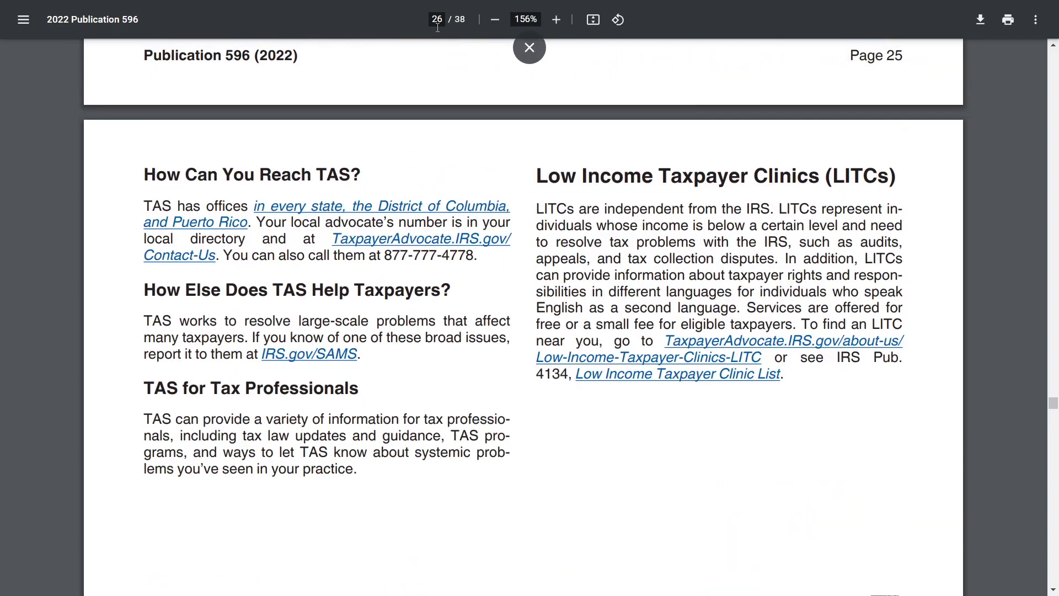
scroll(567, 419, "down", 4)
scroll(563, 421, "down", 3)
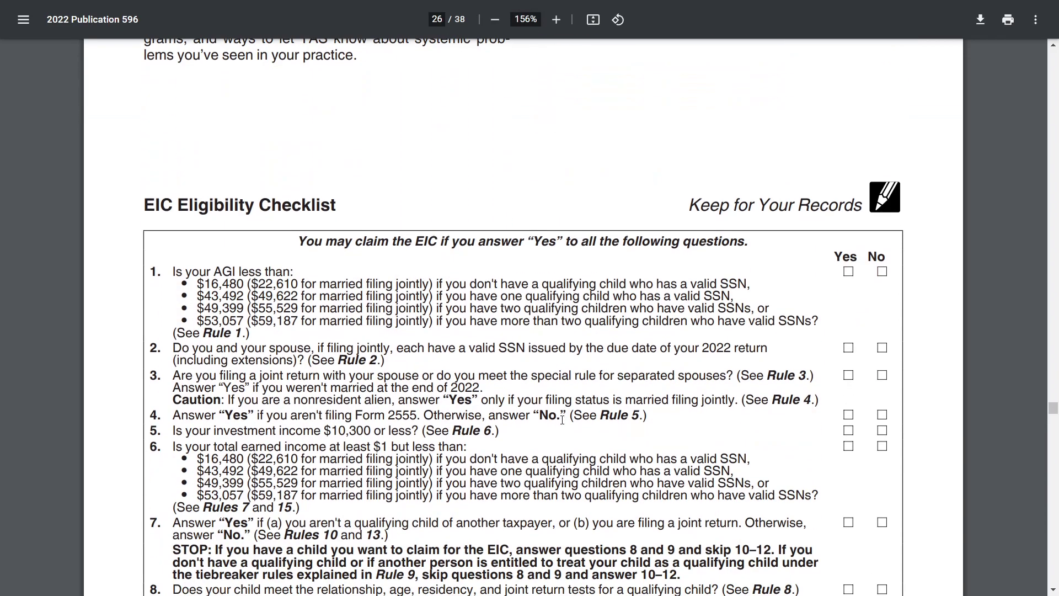
scroll(481, 323, "down", 1)
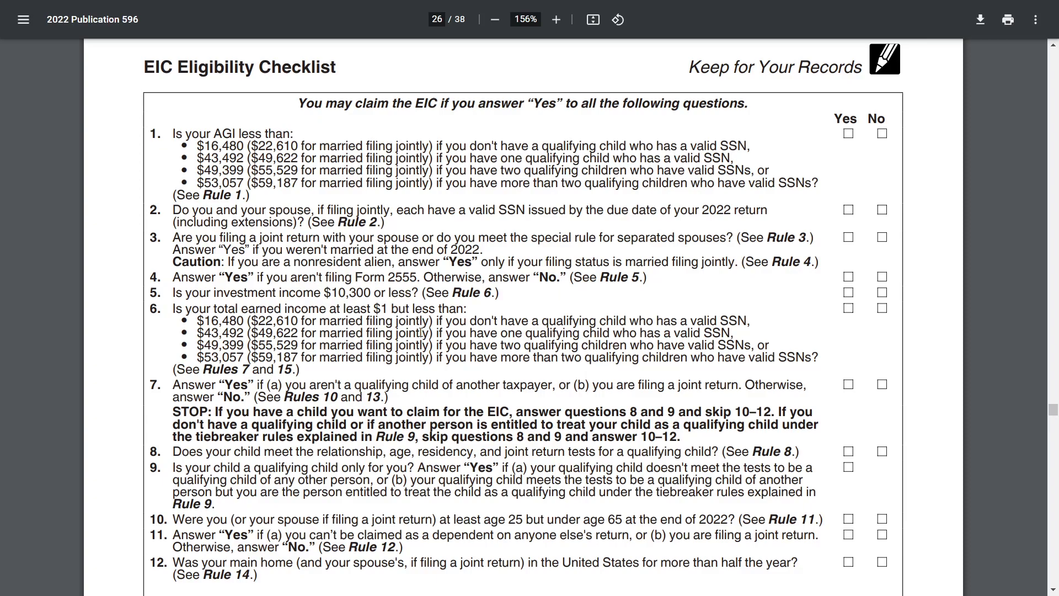
scroll(394, 344, "down", 1)
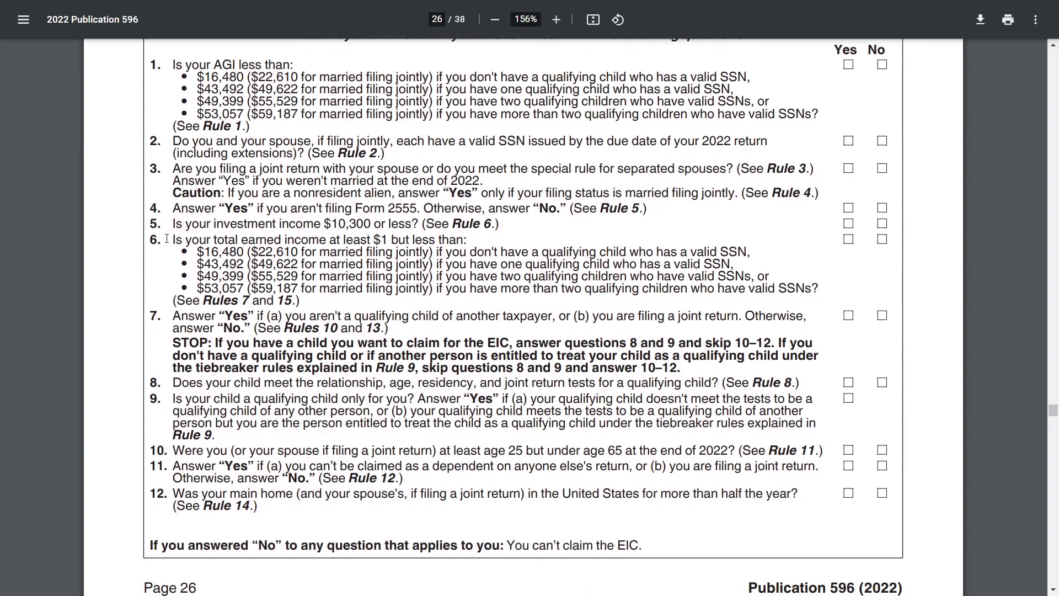
left_click_drag(174, 223, 397, 225)
left_click(526, 309)
scroll(559, 310, "down", 8)
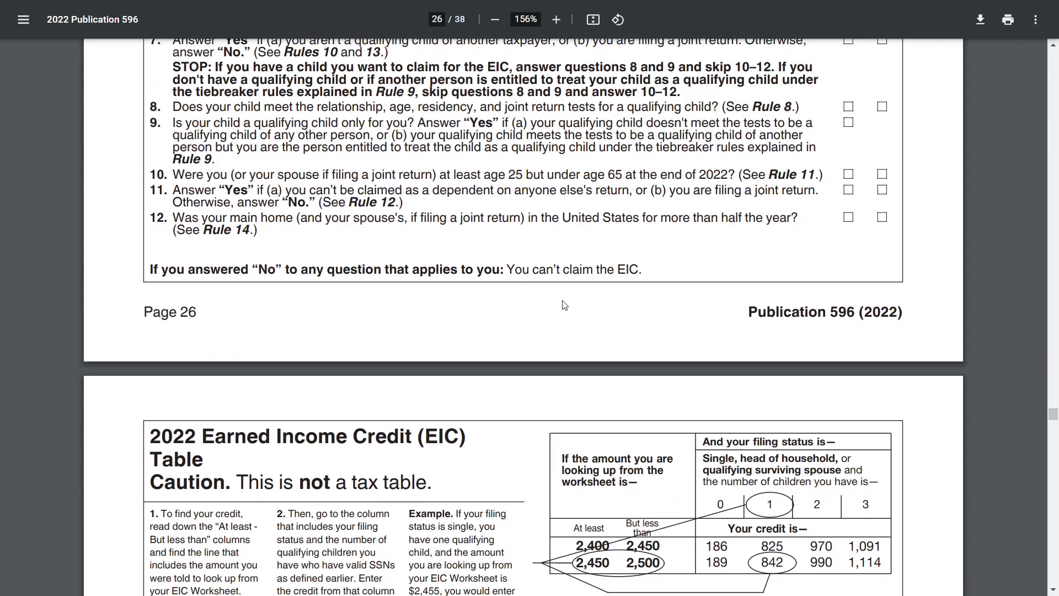
scroll(566, 294, "down", 1)
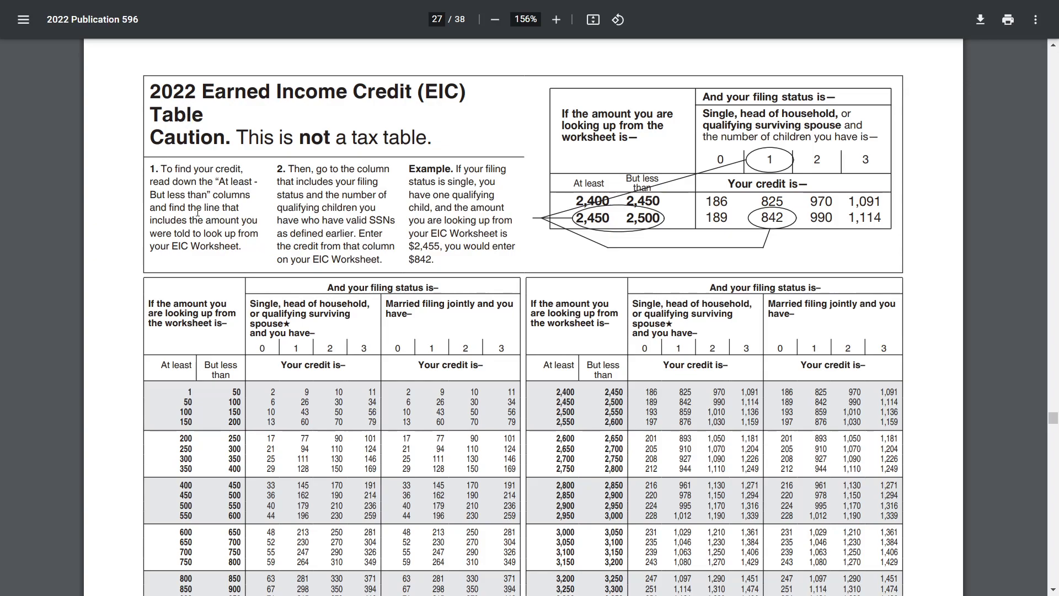
Examine the EIC table's column headings and the 200–250 and 4,800–4,850 income rows.
scroll(353, 283, "down", 2)
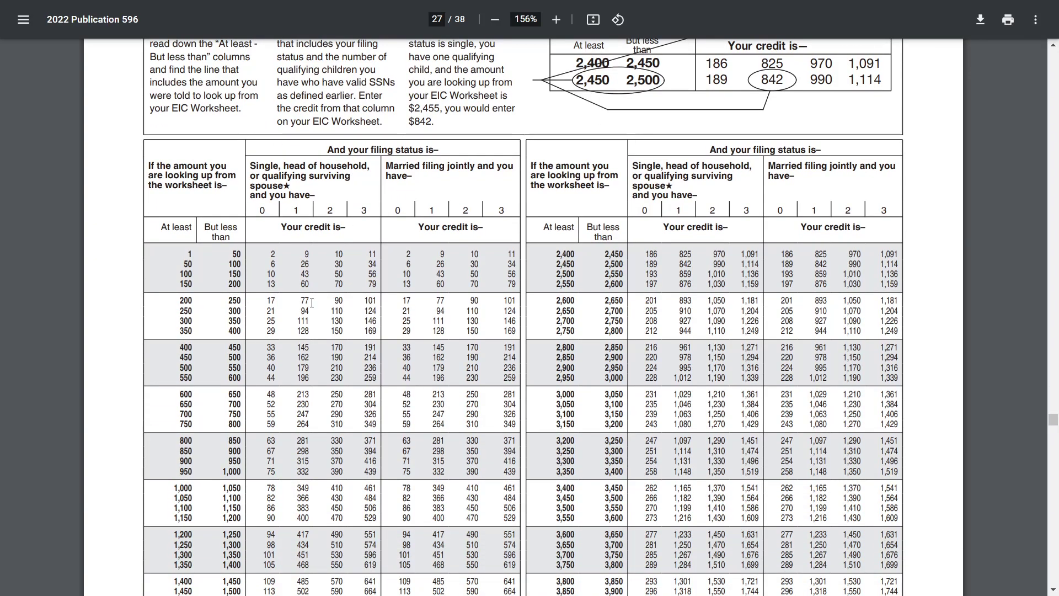
left_click_drag(184, 216, 199, 294)
left_click(199, 294)
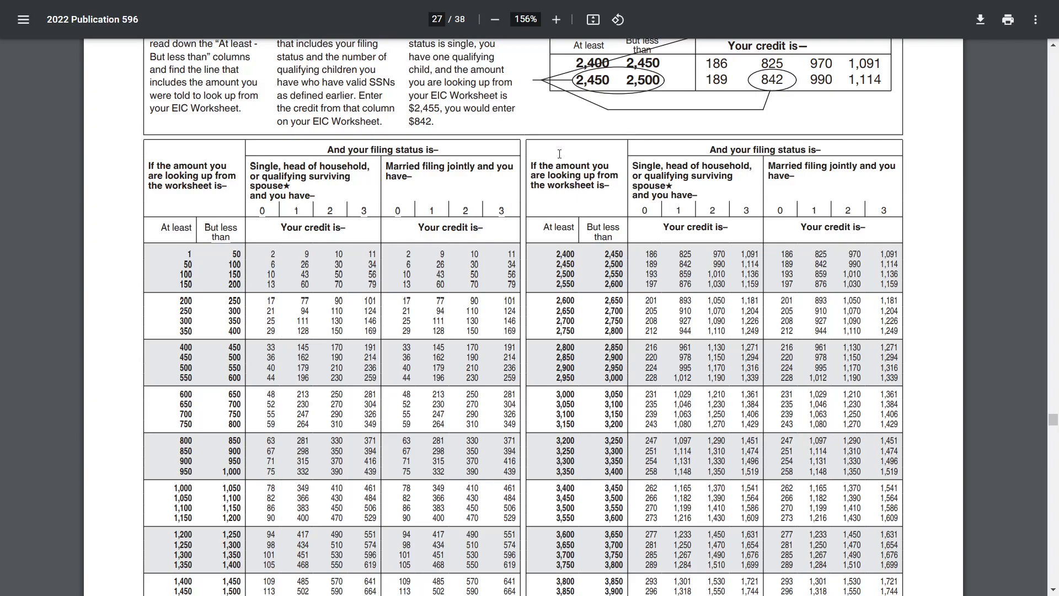
left_click_drag(560, 155, 607, 235)
left_click(586, 281)
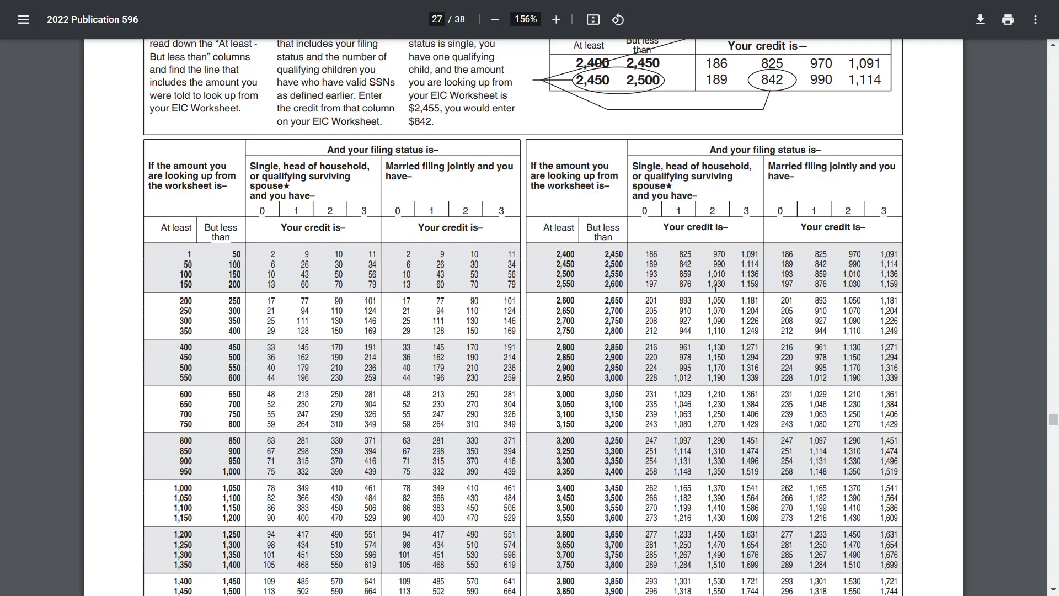
scroll(186, 276, "down", 20)
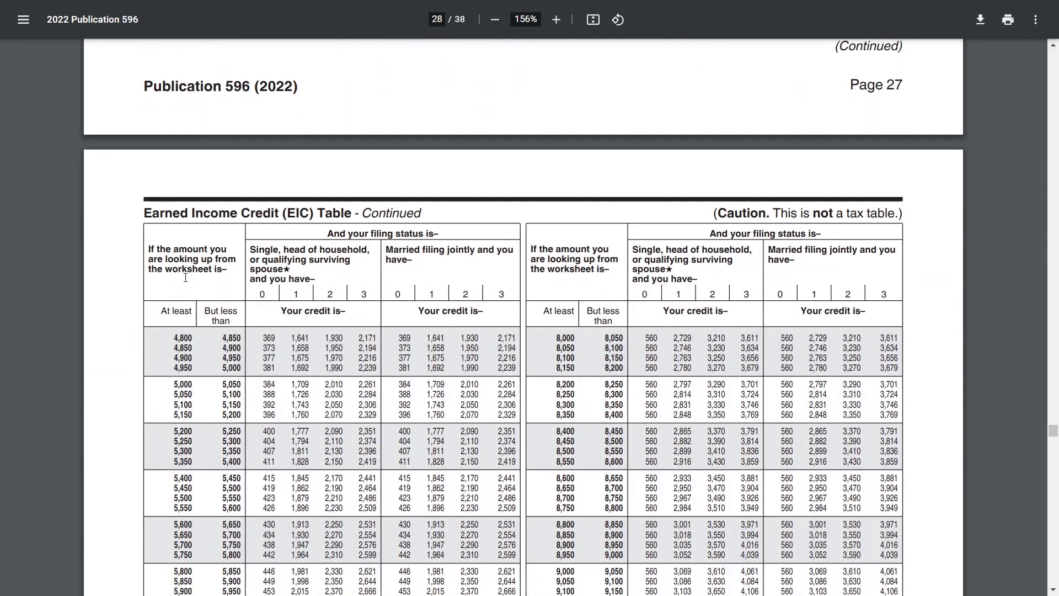
scroll(186, 277, "down", 1)
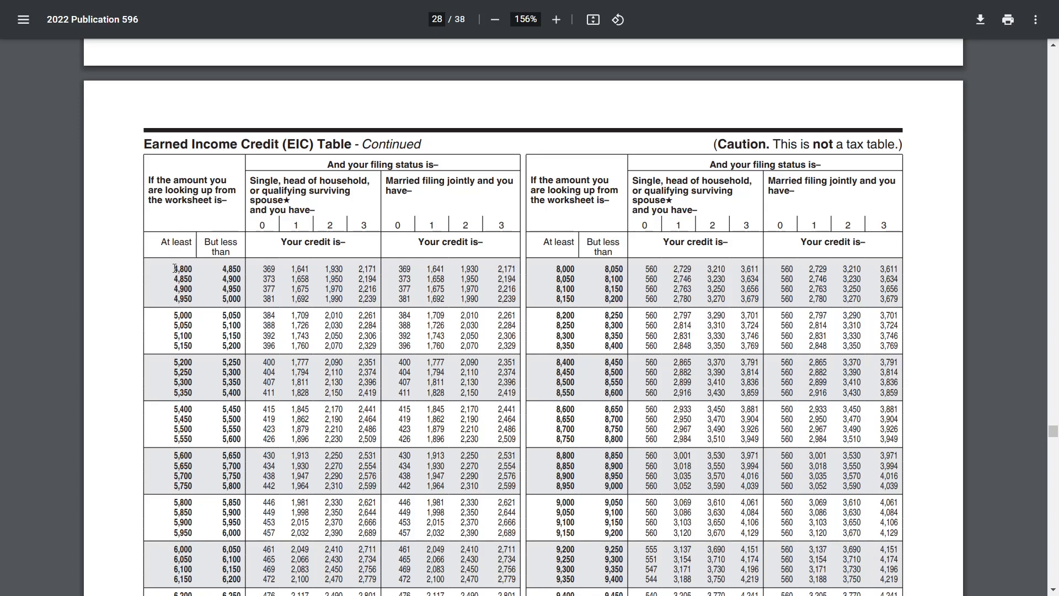
left_click_drag(176, 269, 238, 269)
left_click(241, 270)
Page the EIC table through to page 33, then return to TurboTax's Print Center.
scroll(640, 345, "down", 20)
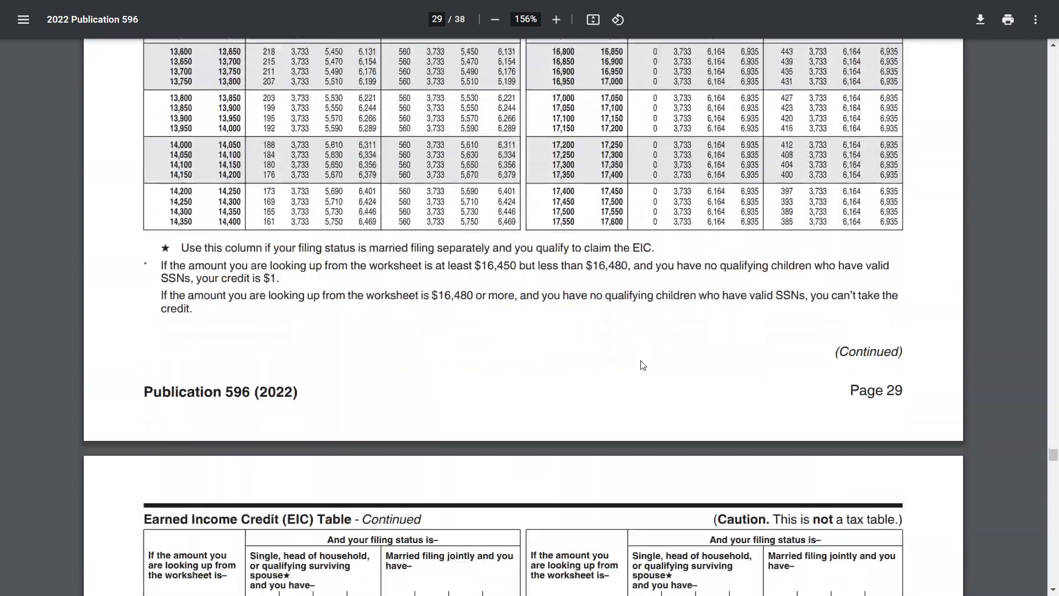
scroll(642, 365, "down", 20)
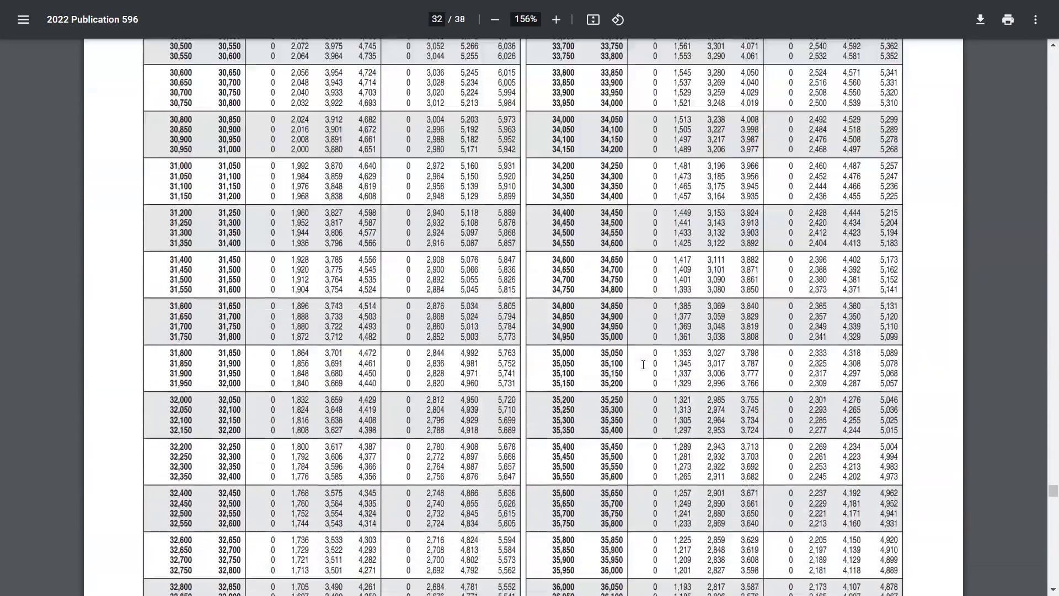
scroll(644, 364, "down", 8)
scroll(646, 359, "down", 10)
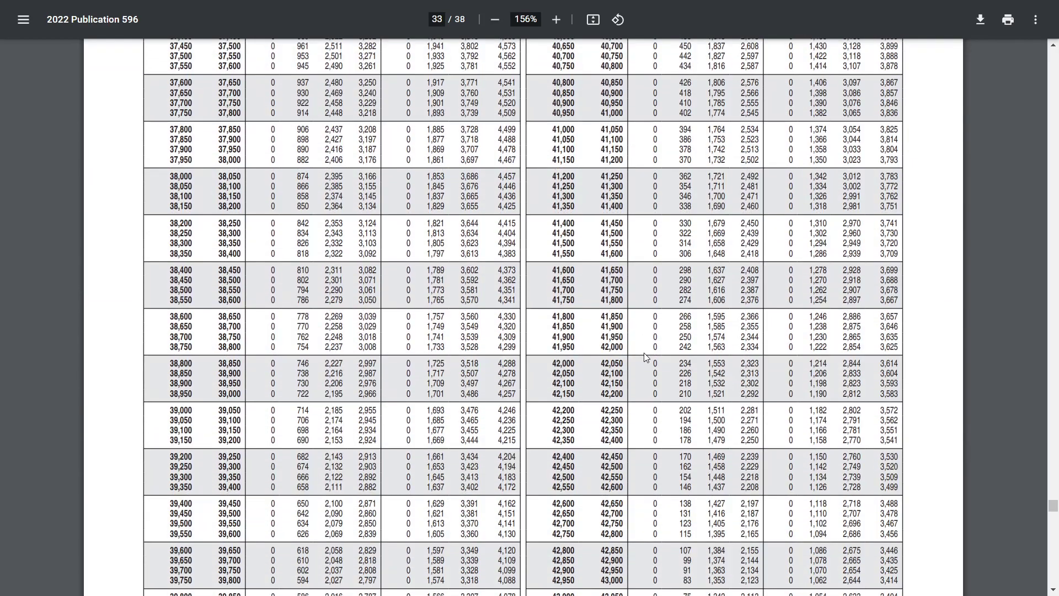
key("ctrl+w")
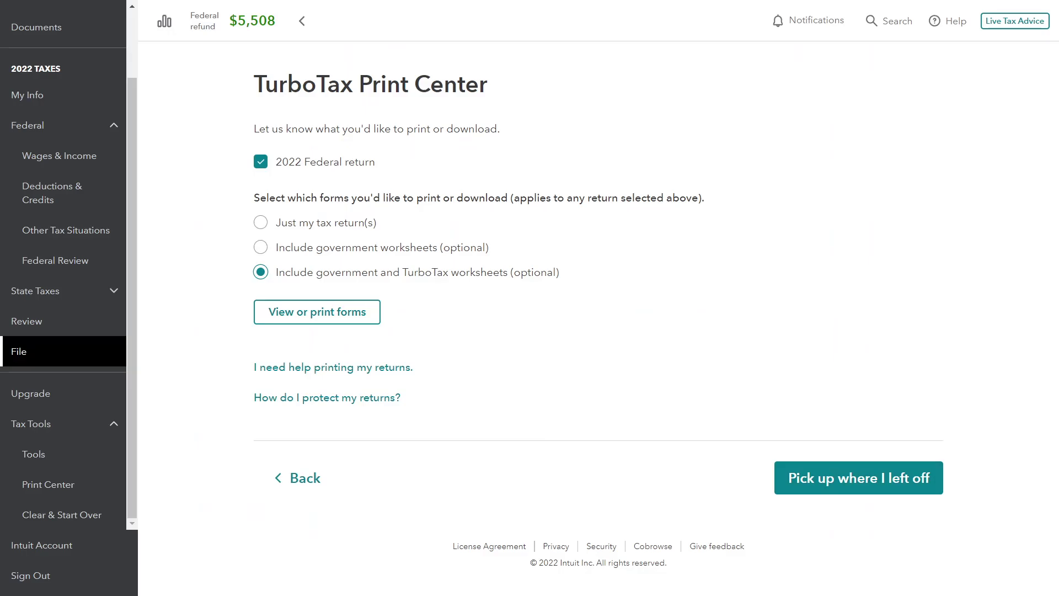
Bring TaxReturn.pdf into view to recheck the 41,557 line 6 earned income, then return to Publication 596.
key("alt+Tab")
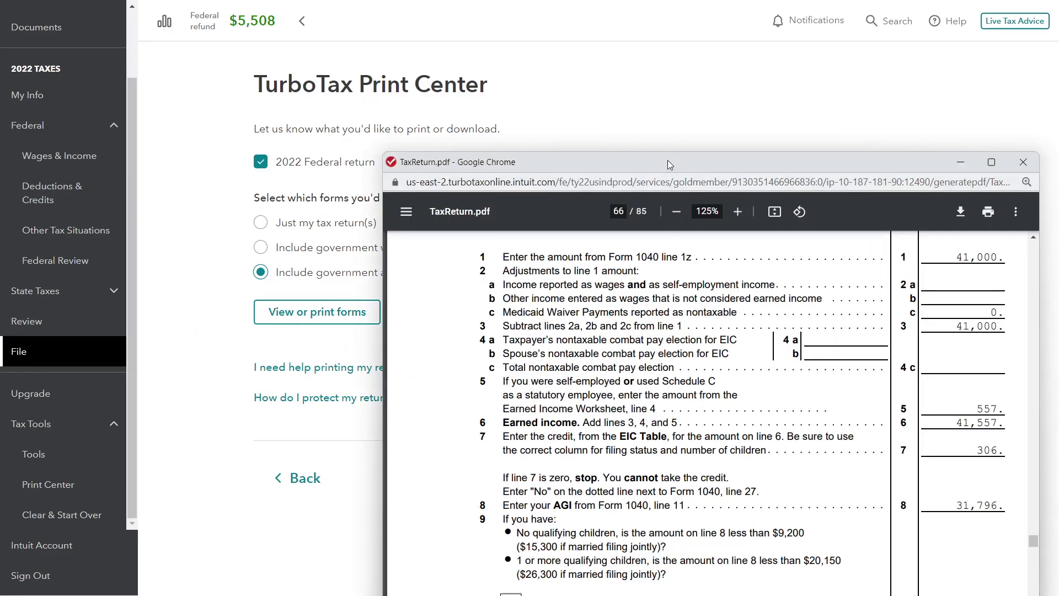
left_click_drag(668, 187, 443, 51)
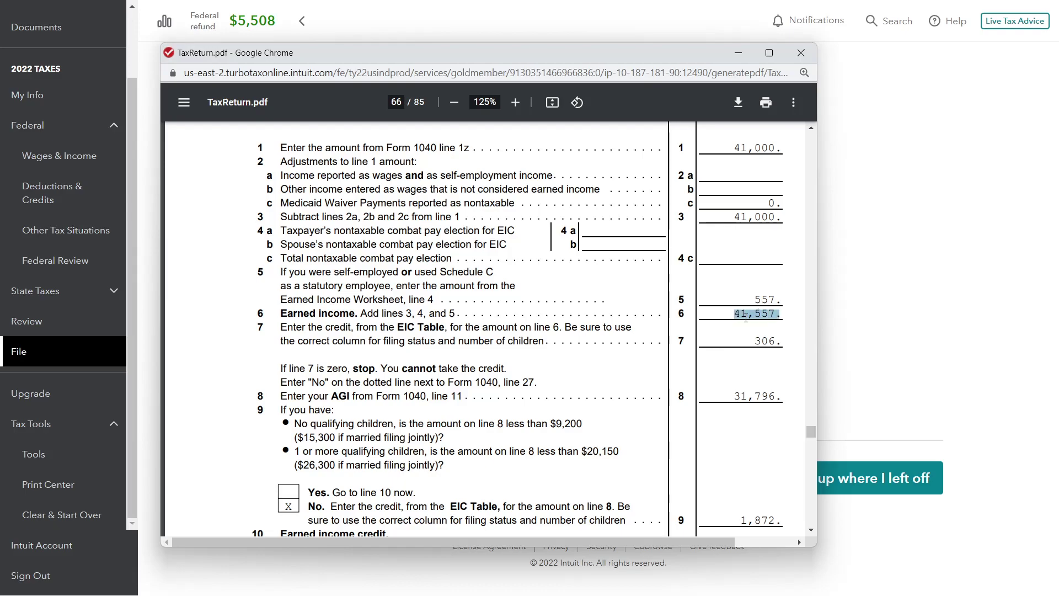
left_click(867, 285)
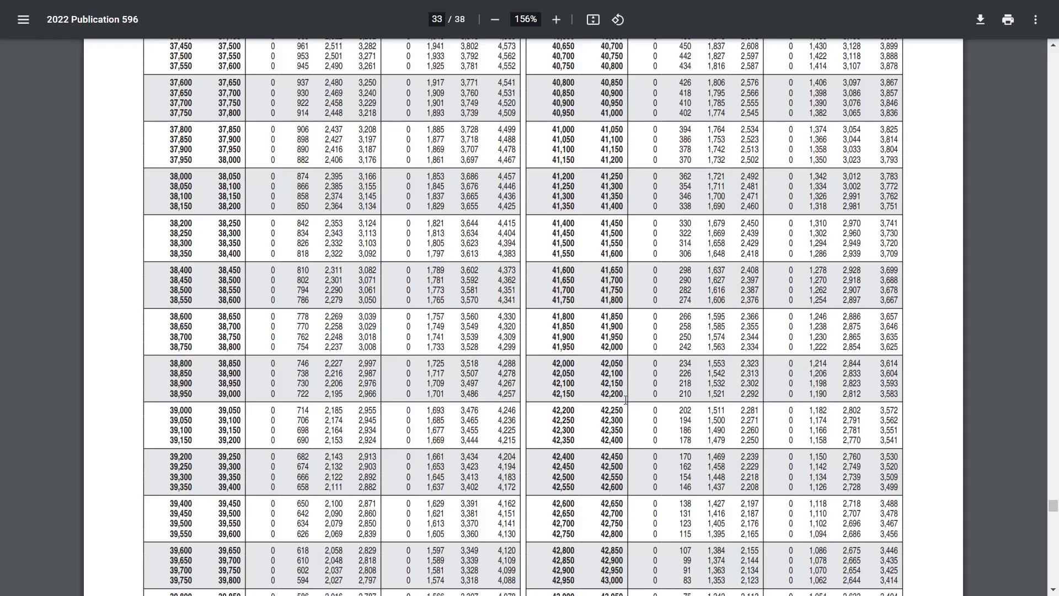
Find the page 33 row for 41,550–41,600 and its 306 one-child credit.
scroll(623, 397, "up", 8)
scroll(668, 347, "down", 4)
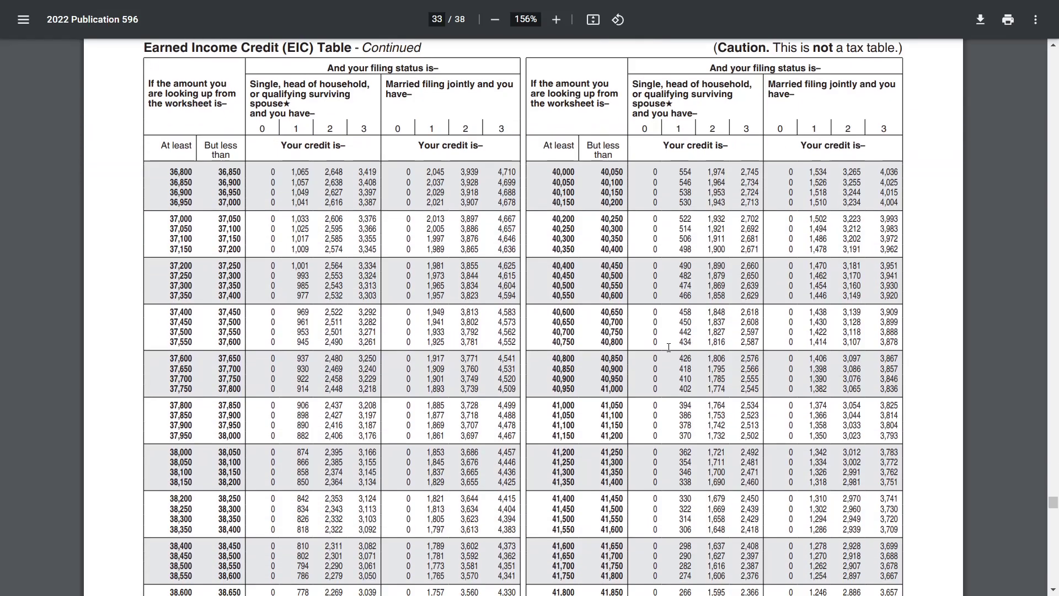
scroll(668, 346, "down", 2)
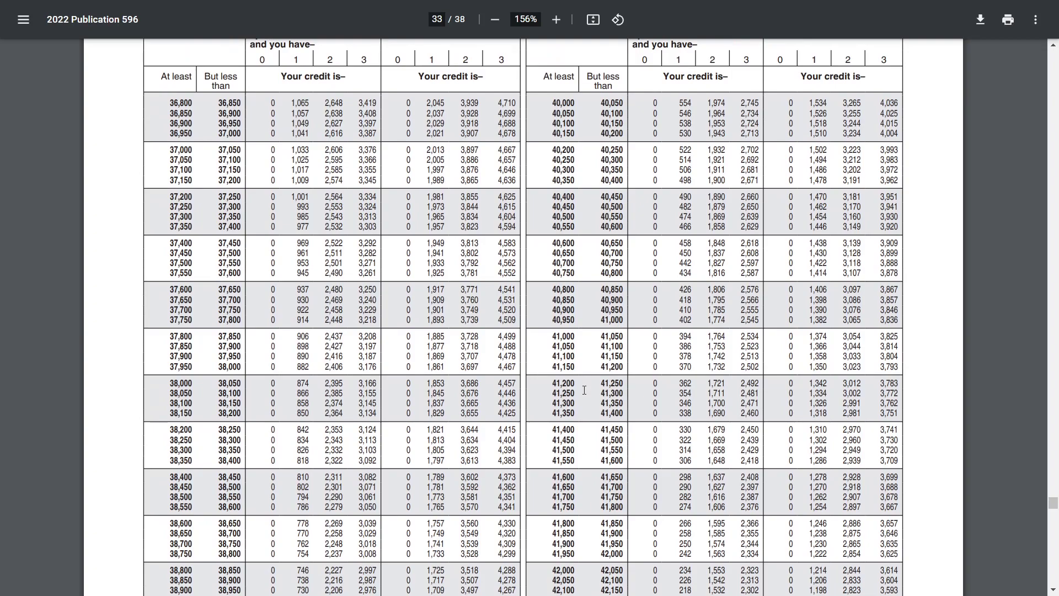
scroll(585, 390, "down", 2)
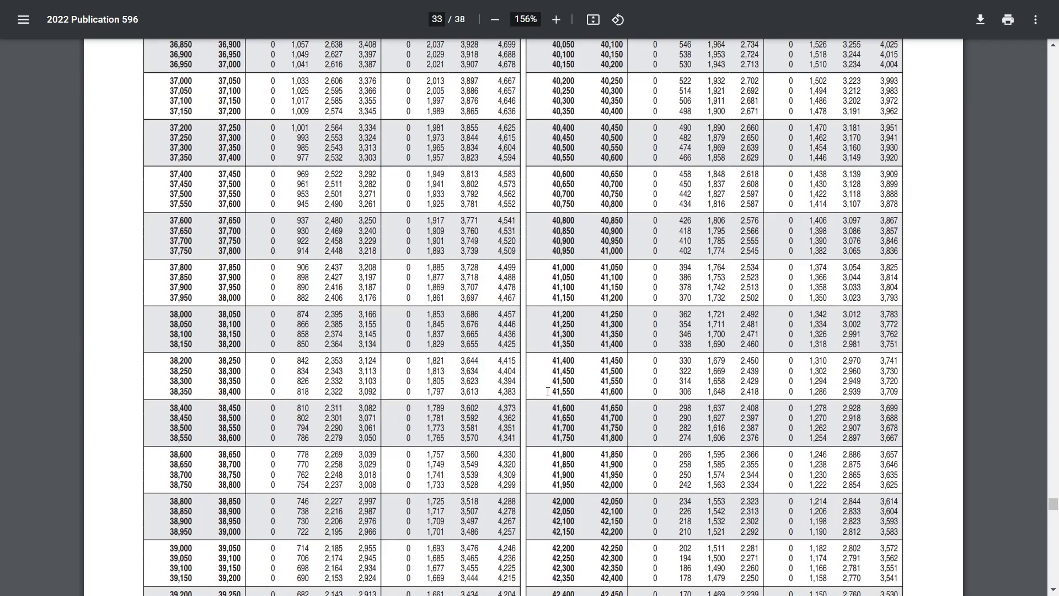
left_click_drag(547, 392, 629, 392)
scroll(608, 403, "up", 3)
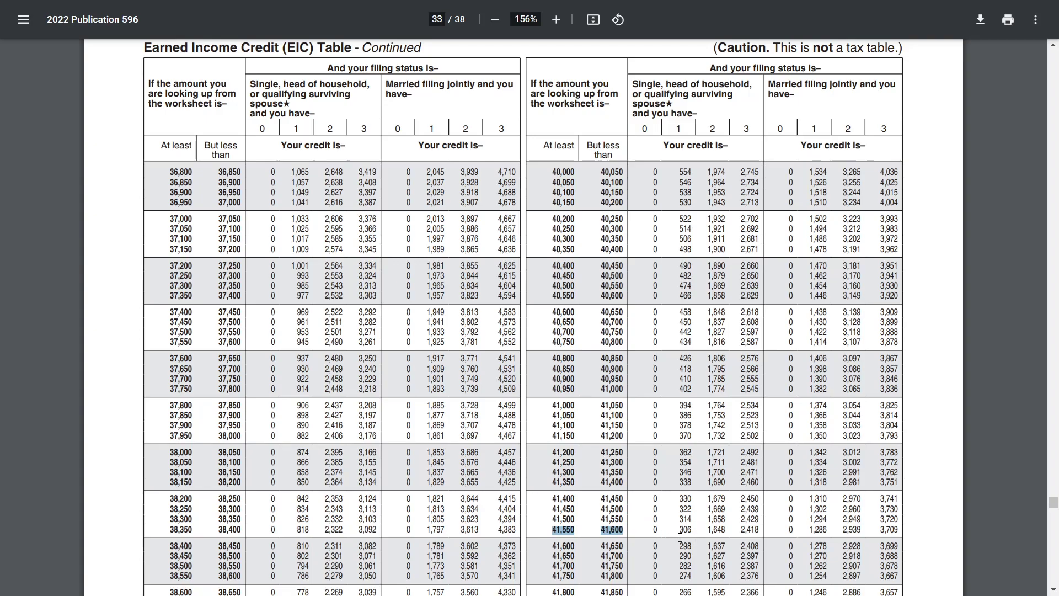
left_click_drag(677, 530, 692, 531)
left_click(696, 532)
Check the return's line 6 earned income 41,557 and line 7 credit 306 against the table.
key("ctrl+w")
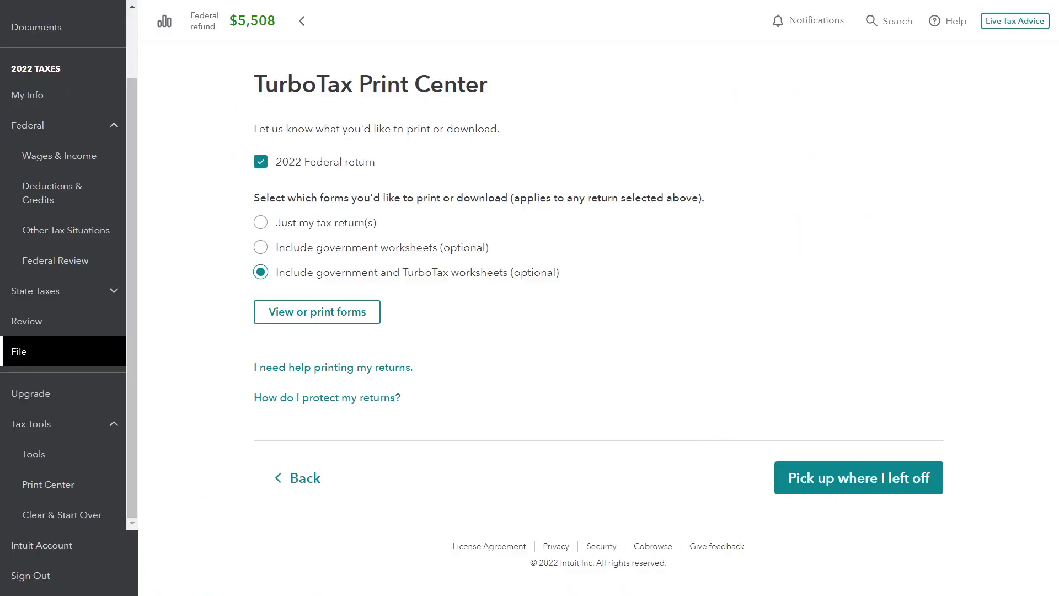
key("alt+Tab")
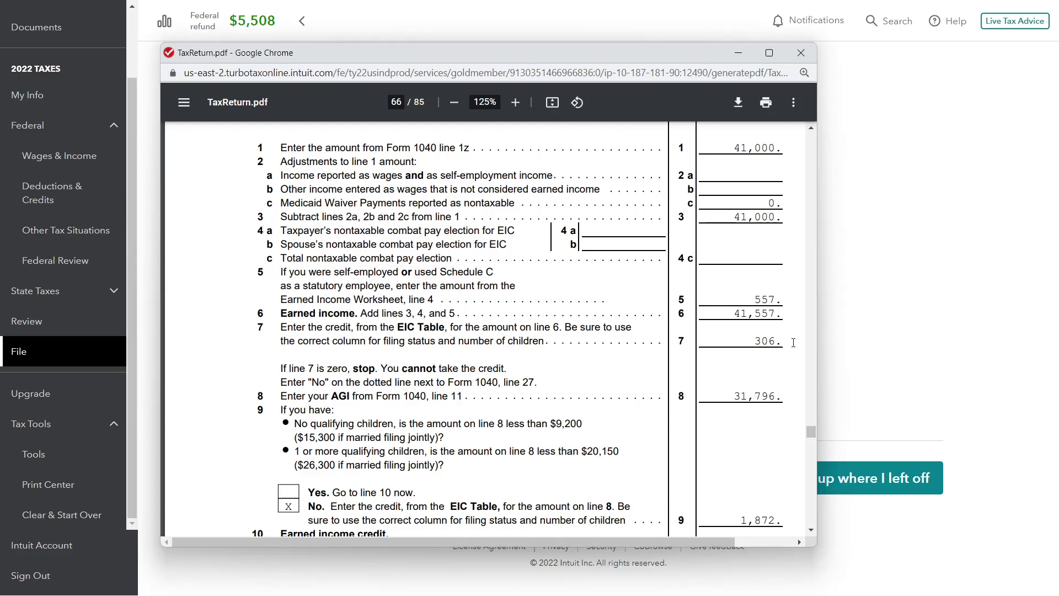
double_click(782, 312)
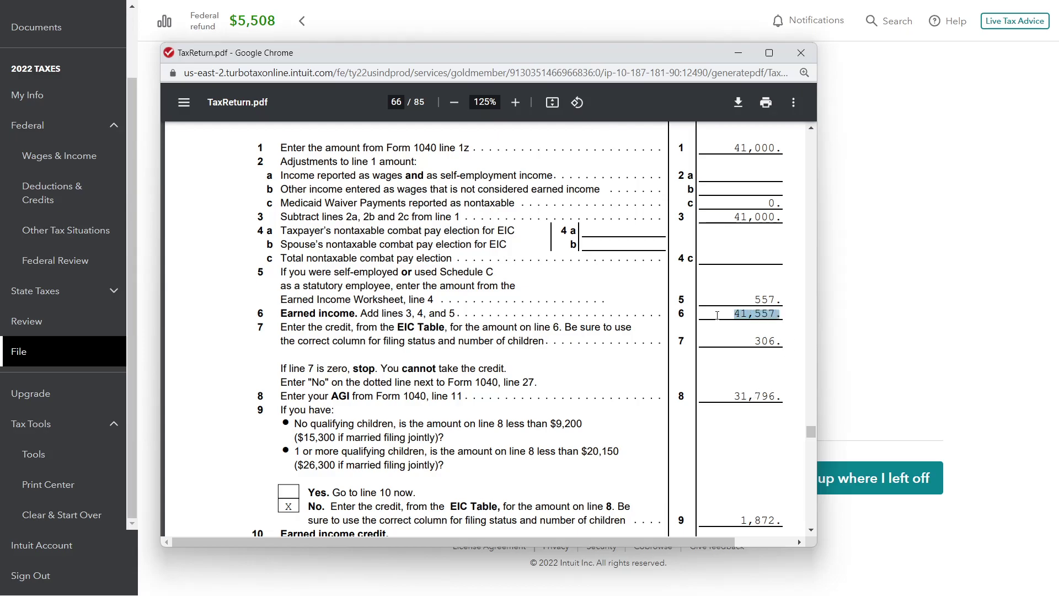
left_click(762, 352)
double_click(775, 341)
left_click(753, 380)
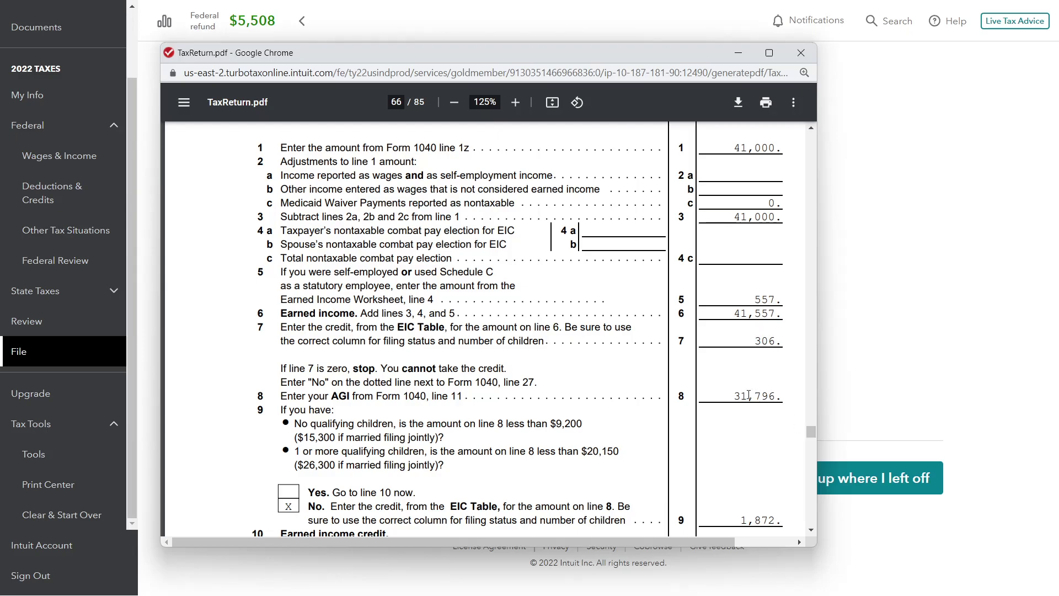